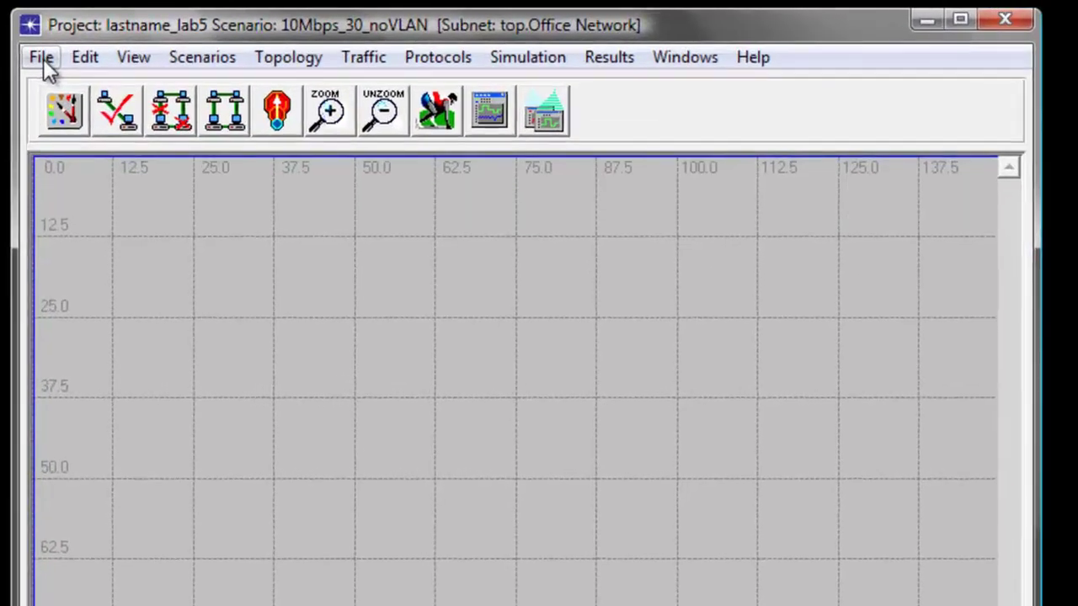
Step: Open the lastname_lab4 project to show its 10MBps_15 office network
{"action": "left_click", "coordinate": [42, 57]}
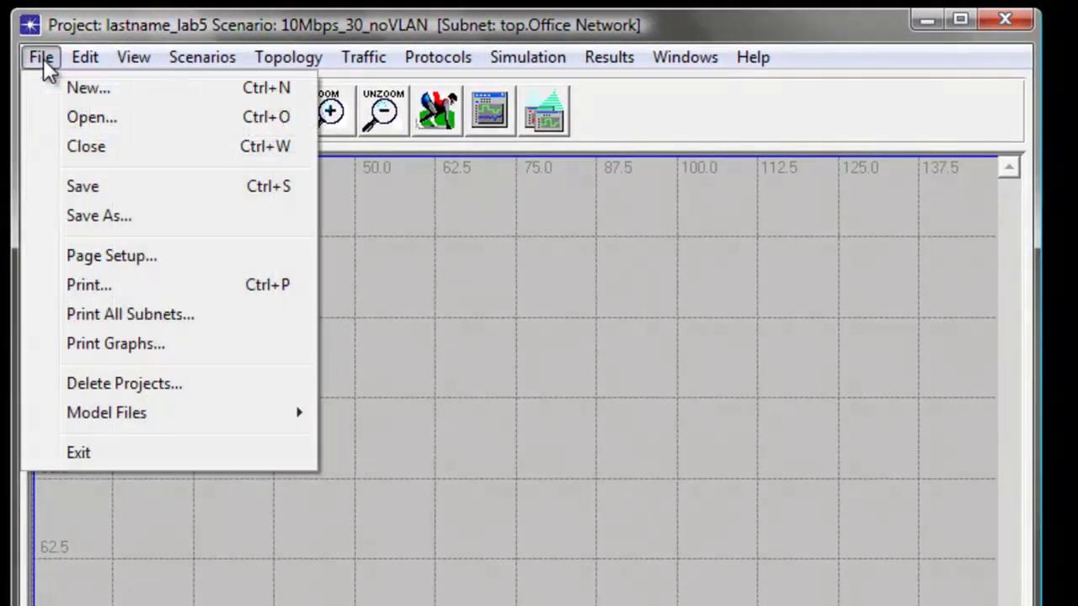
{"action": "left_click", "coordinate": [67, 119]}
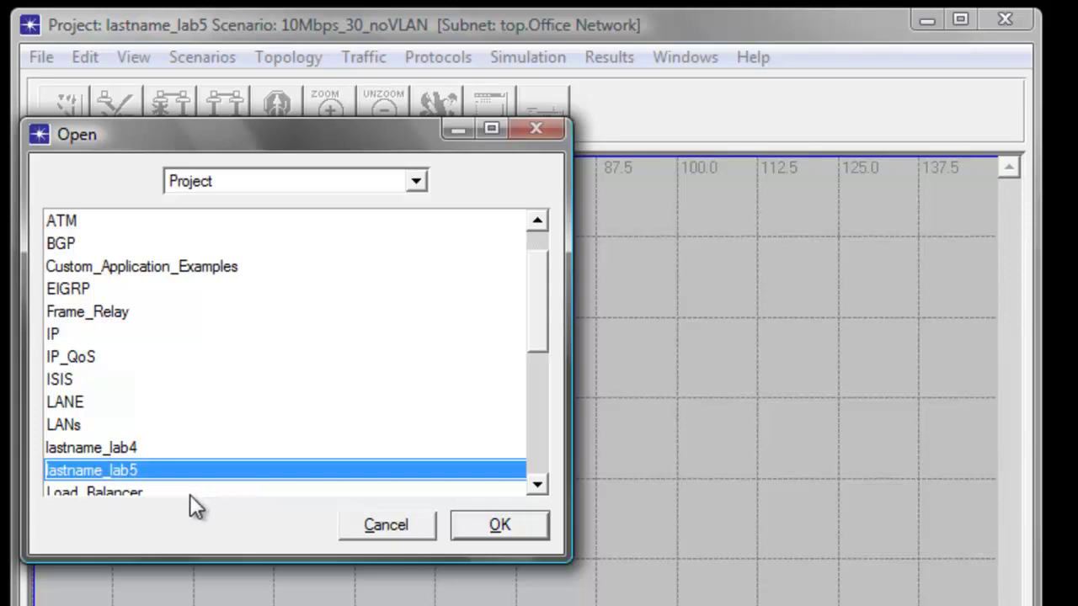
{"action": "left_click", "coordinate": [116, 451]}
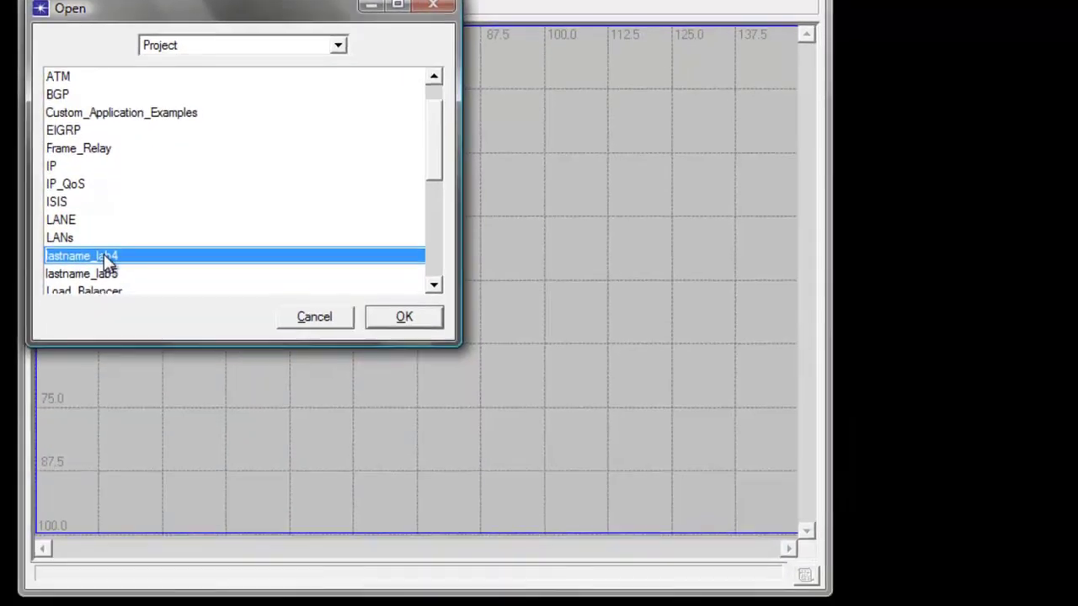
{"action": "double_click", "coordinate": [103, 257]}
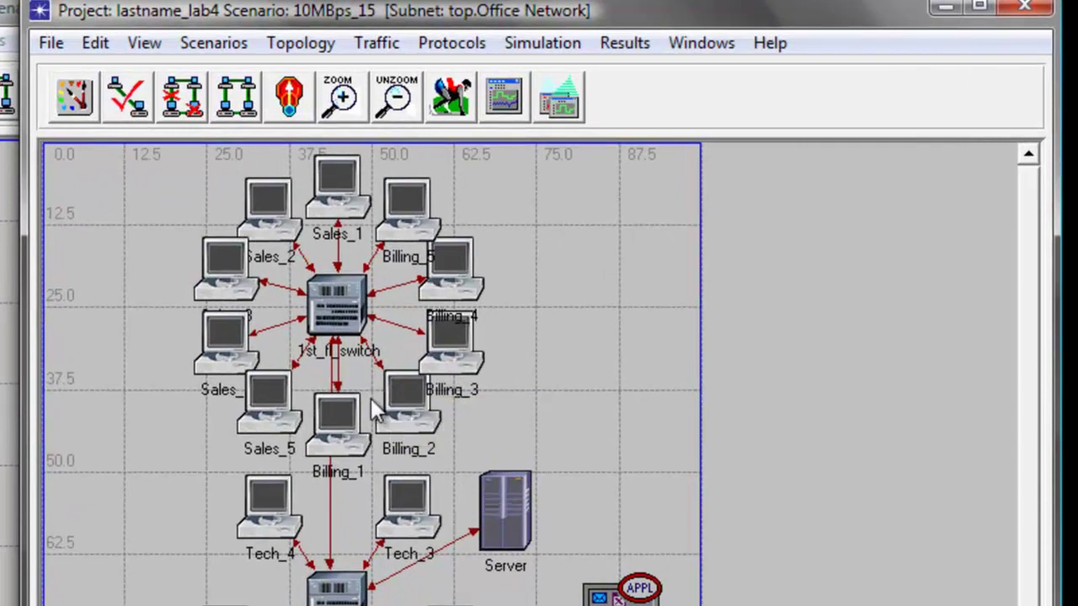
Step: Check the available scenarios, then select and copy all 37 lab4 network objects
{"action": "left_click", "coordinate": [214, 43]}
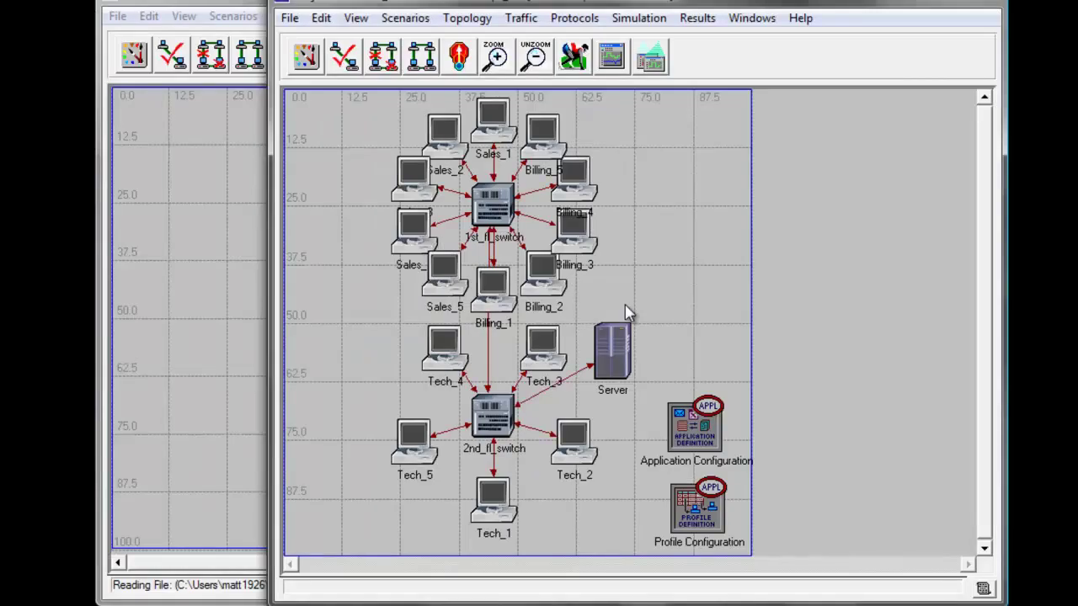
{"action": "key", "text": "ctrl+a"}
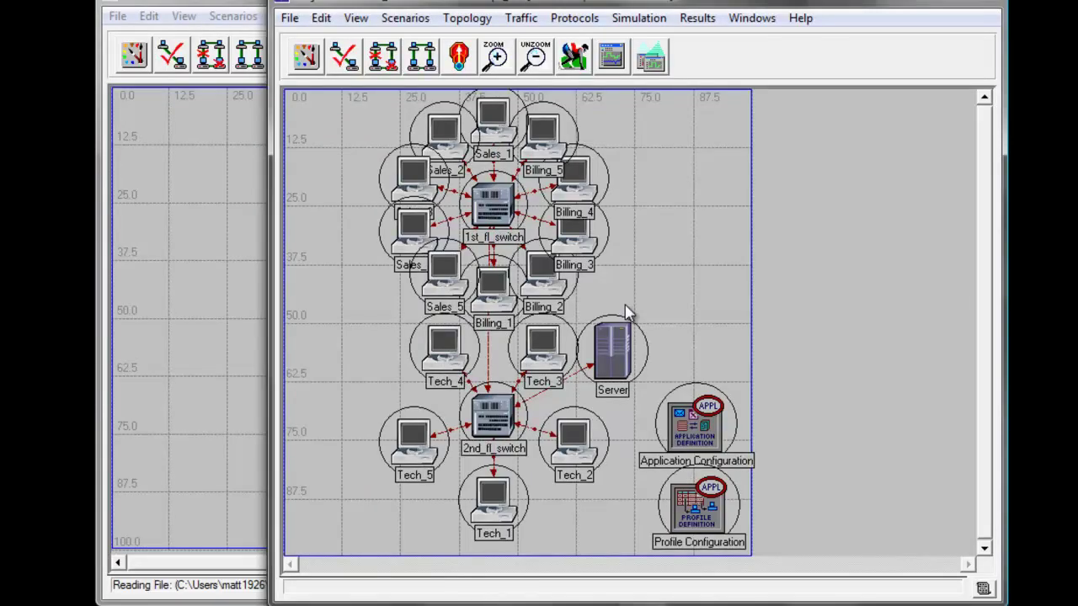
{"action": "key", "text": "ctrl+c"}
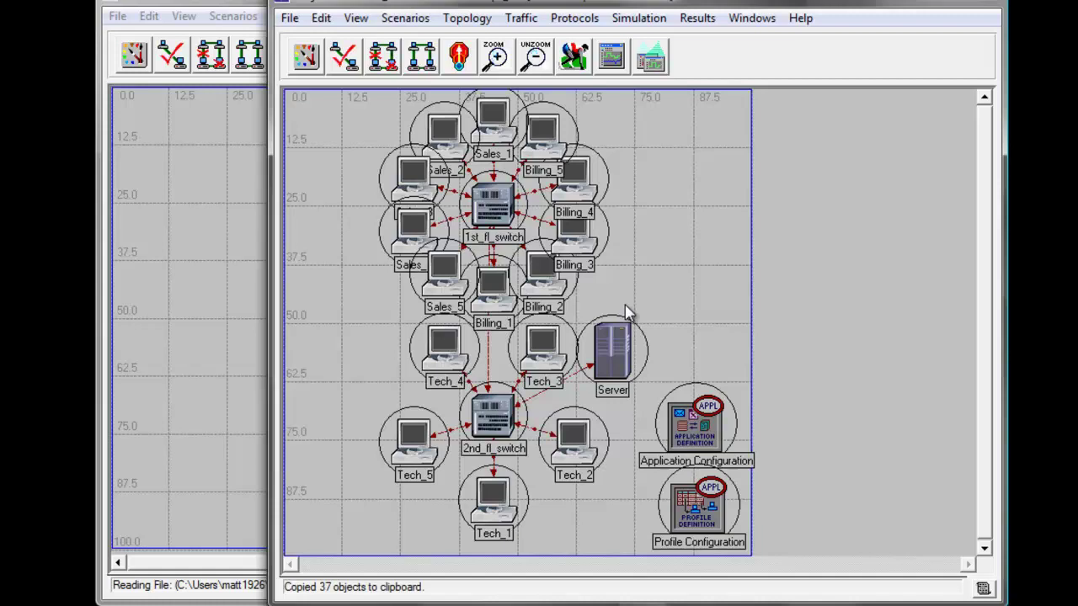
Step: Paste the copied office network onto the empty lab5 canvas
{"action": "left_click", "coordinate": [211, 333]}
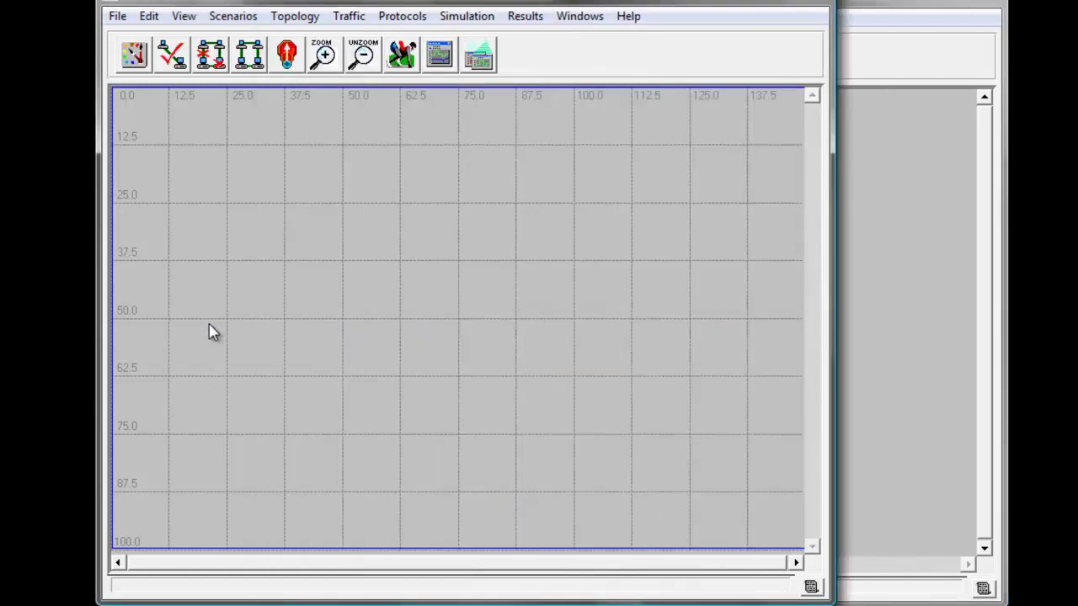
{"action": "key", "text": "ctrl+v"}
{"action": "left_click", "coordinate": [205, 148]}
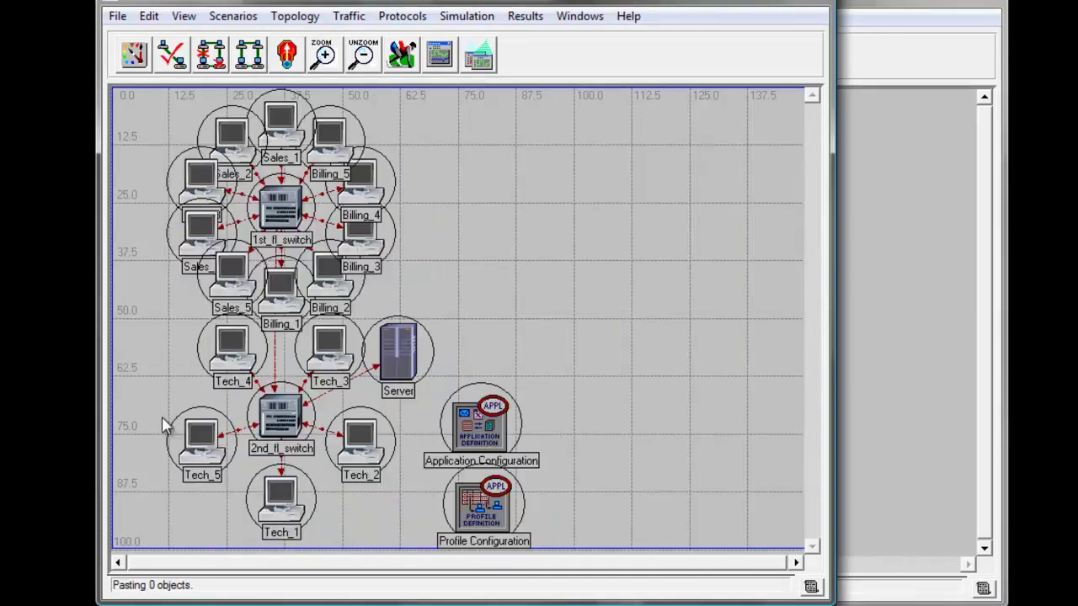
{"action": "left_click", "coordinate": [171, 374]}
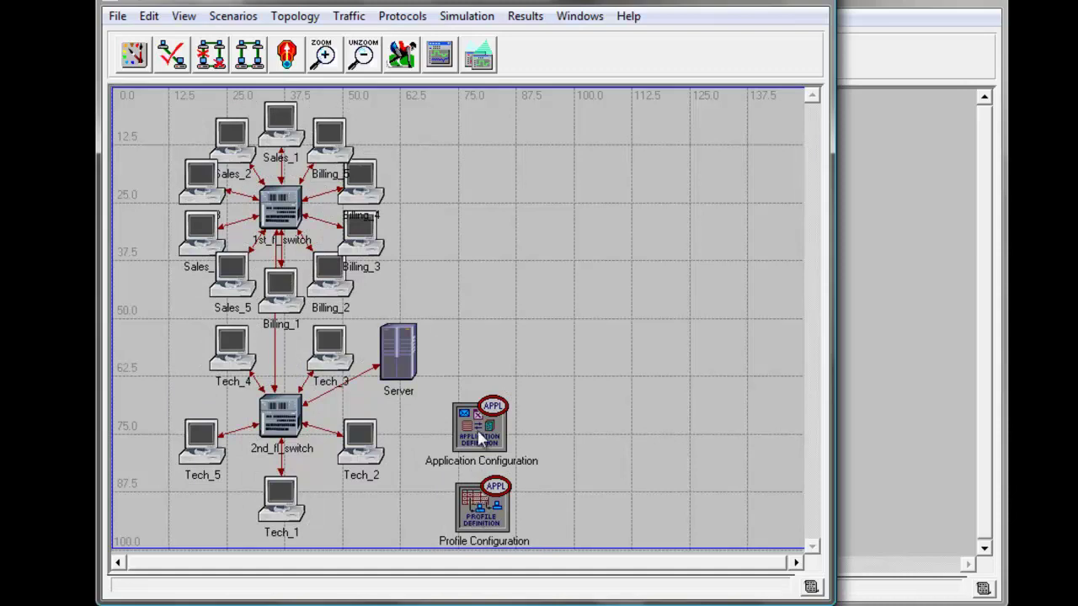
Step: Move Application Configuration and Profile Configuration side by side at the lower right
{"action": "mouse_move", "coordinate": [490, 446]}
{"action": "left_mouse_down"}
{"action": "mouse_move", "coordinate": [640, 492]}
{"action": "mouse_move", "coordinate": [651, 524]}
{"action": "left_mouse_up"}
{"action": "mouse_move", "coordinate": [506, 517]}
{"action": "left_mouse_down"}
{"action": "mouse_move", "coordinate": [556, 507]}
{"action": "mouse_move", "coordinate": [762, 522]}
{"action": "left_mouse_up"}
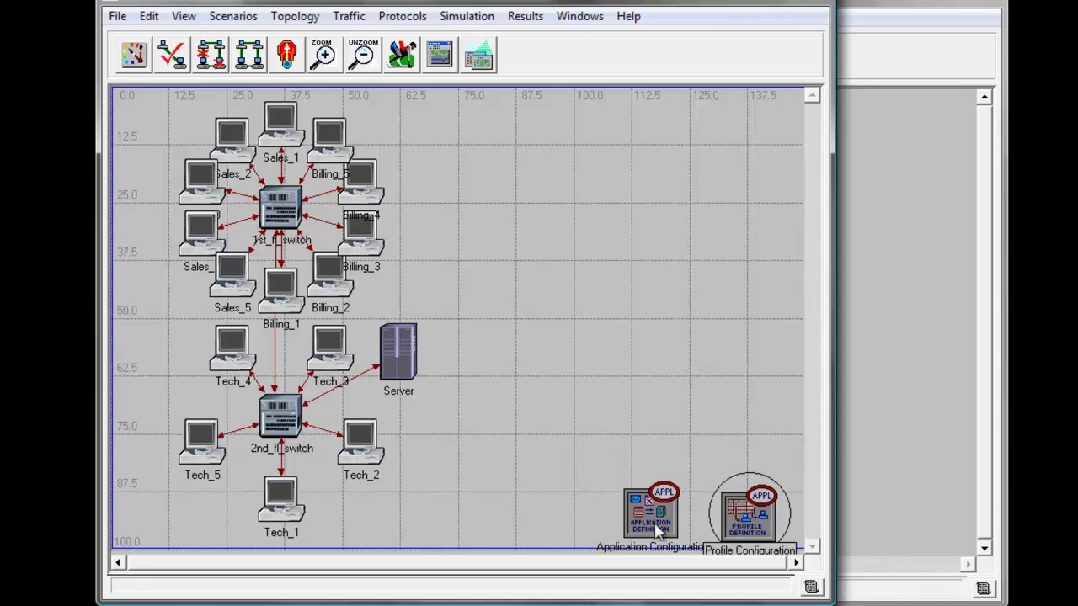
{"action": "left_click", "coordinate": [648, 522]}
{"action": "left_click", "coordinate": [739, 510], "text": "shift"}
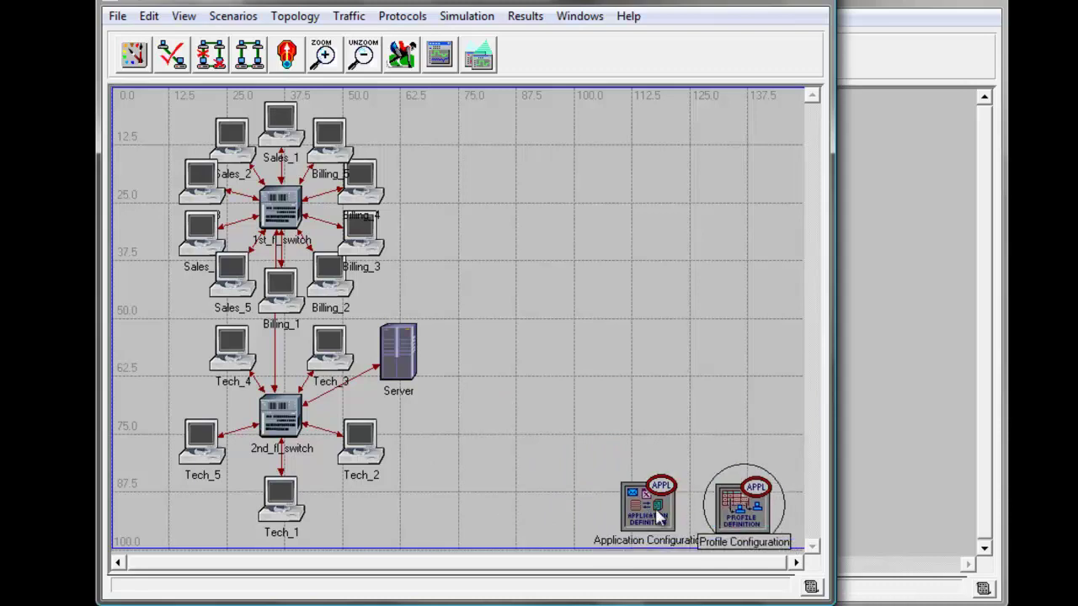
{"action": "left_click_drag", "start_coordinate": [653, 515], "coordinate": [643, 509]}
{"action": "left_click", "coordinate": [746, 522]}
{"action": "left_click_drag", "start_coordinate": [747, 520], "coordinate": [765, 518]}
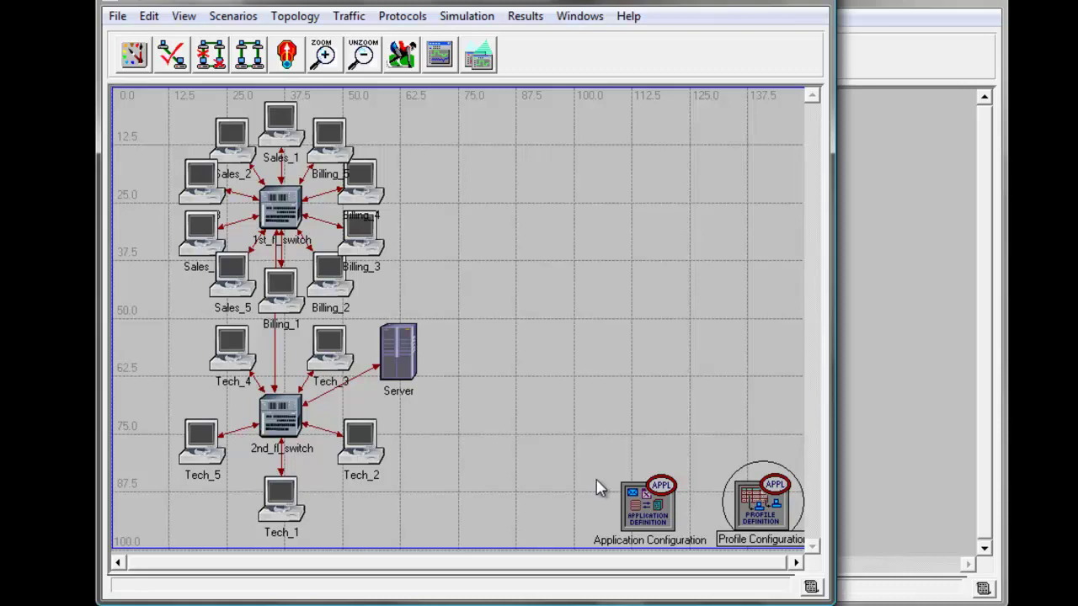
Step: Save the project and paste a duplicate server linked to 2nd_fl_switch
{"action": "left_click", "coordinate": [397, 364]}
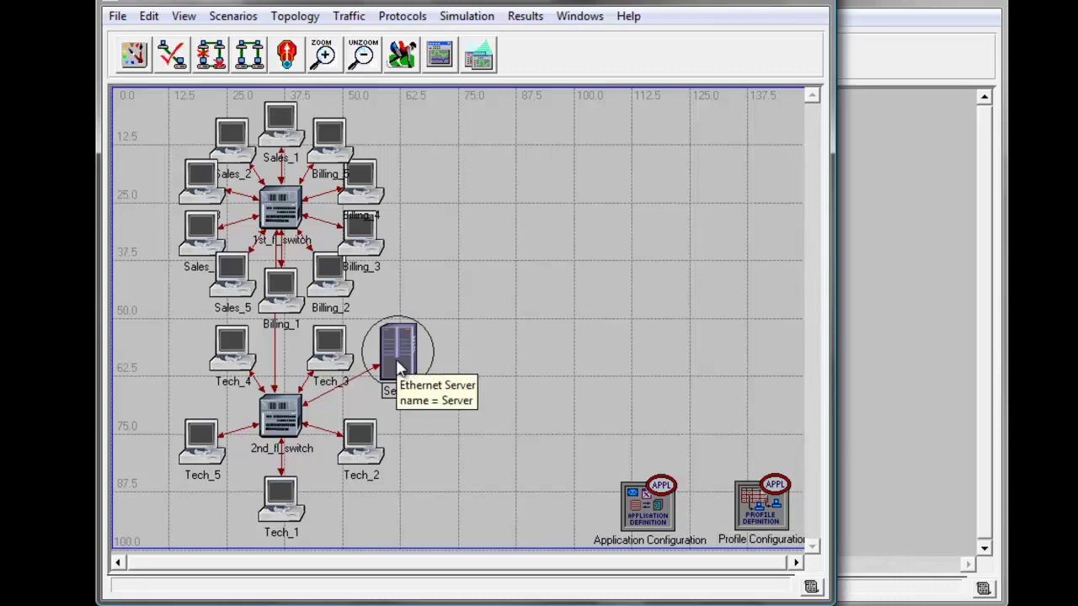
{"action": "key", "text": "ctrl+s"}
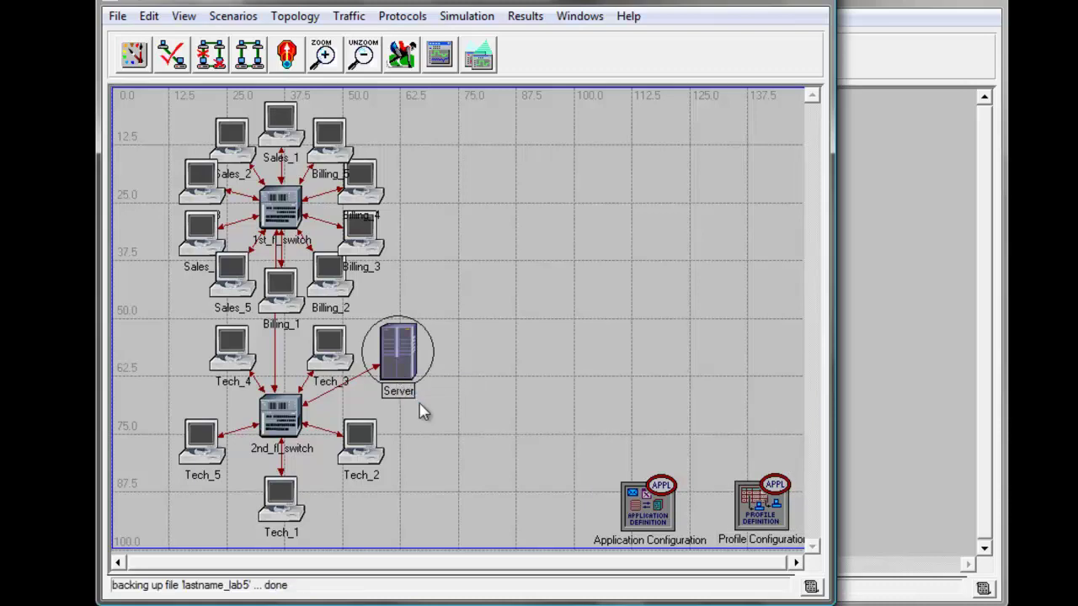
{"action": "key", "text": "ctrl+c"}
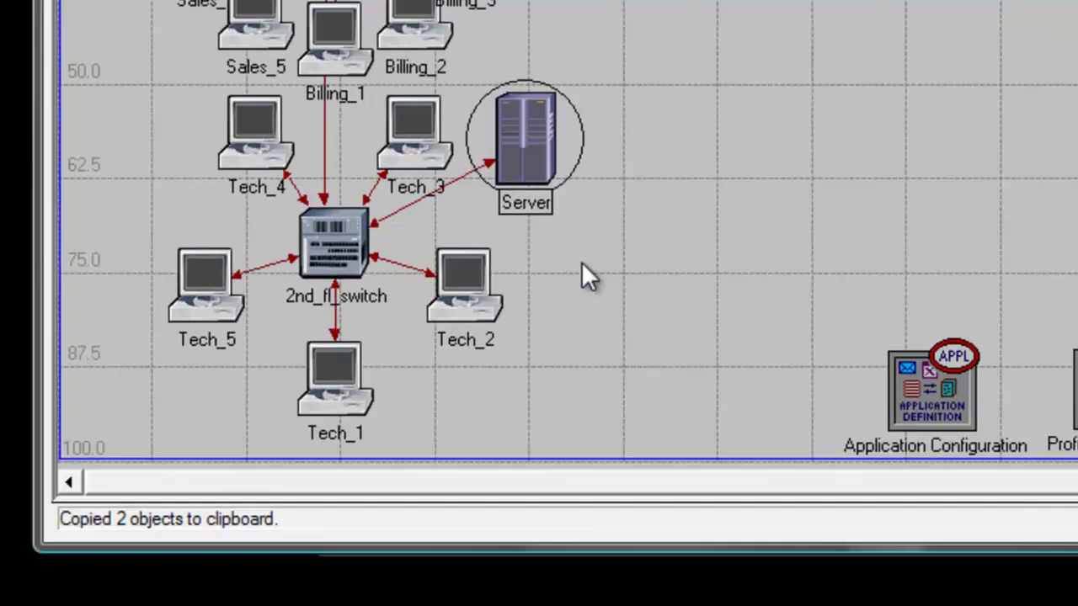
{"action": "key", "text": "ctrl+v"}
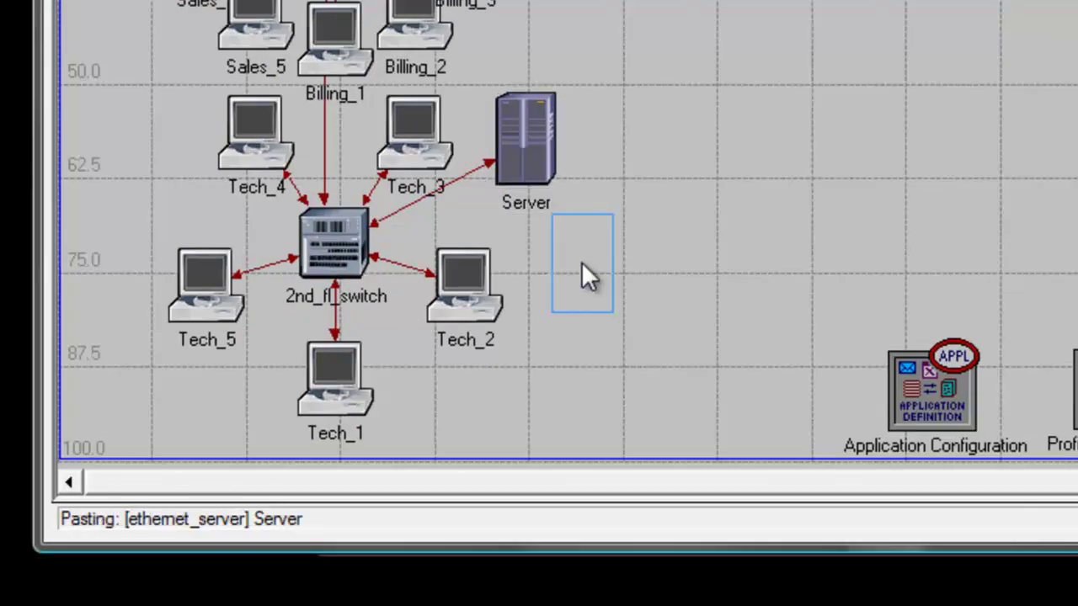
{"action": "left_click", "coordinate": [582, 266]}
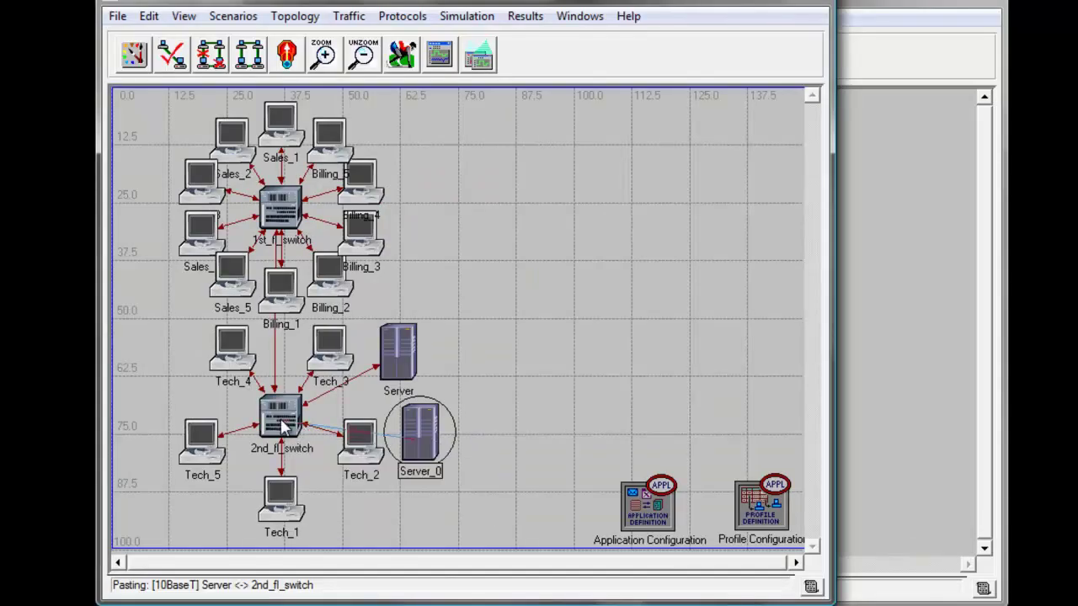
{"action": "left_click", "coordinate": [282, 424]}
Step: Rename the new Server_0 to Sales_Server
{"action": "right_click", "coordinate": [313, 447]}
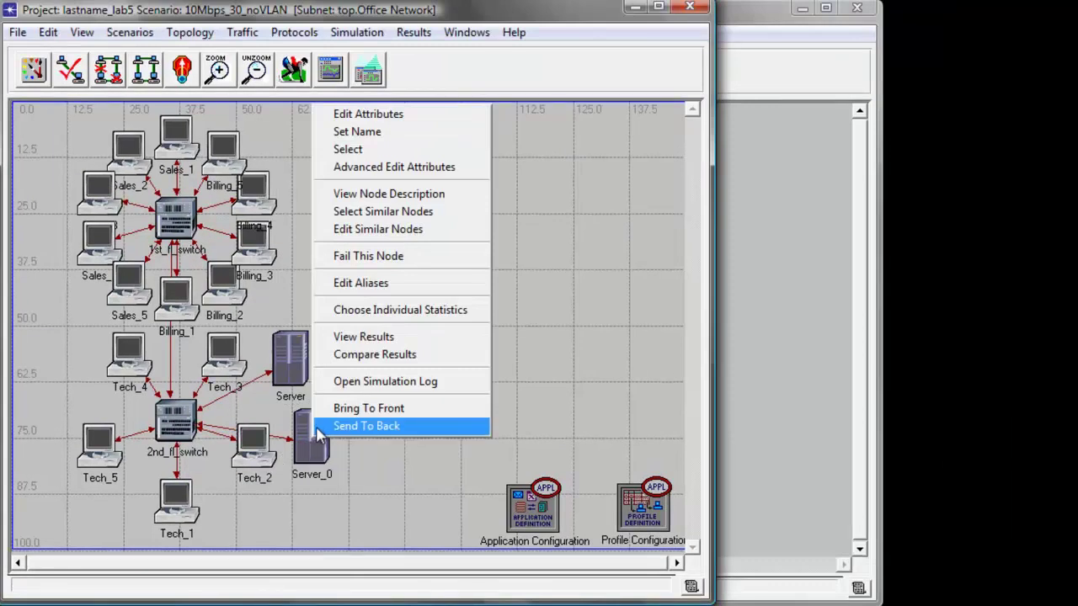
{"action": "left_click", "coordinate": [359, 133]}
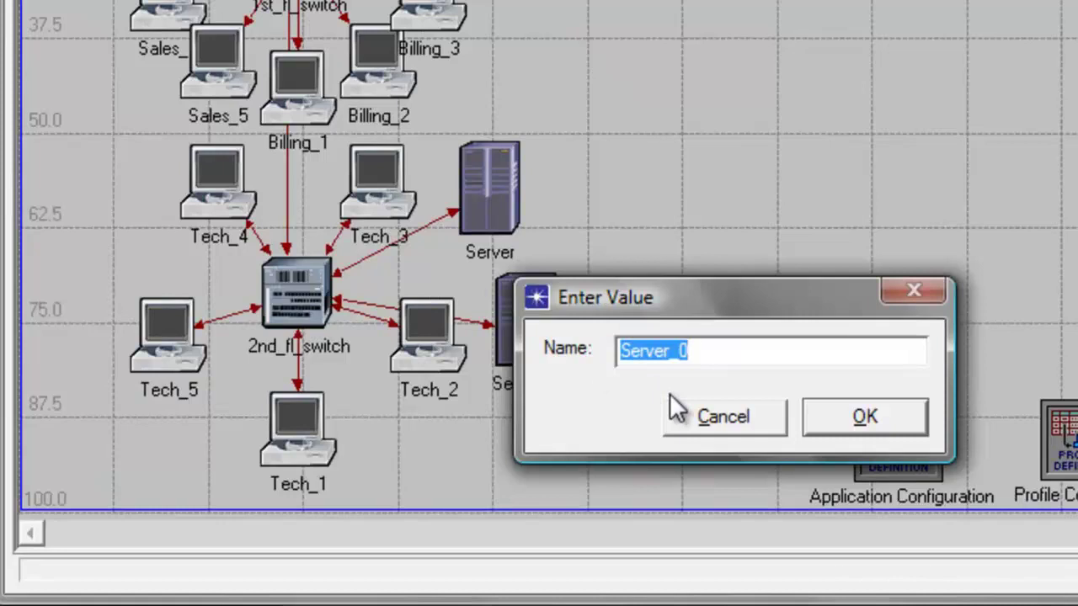
{"action": "type", "text": "Sa"}
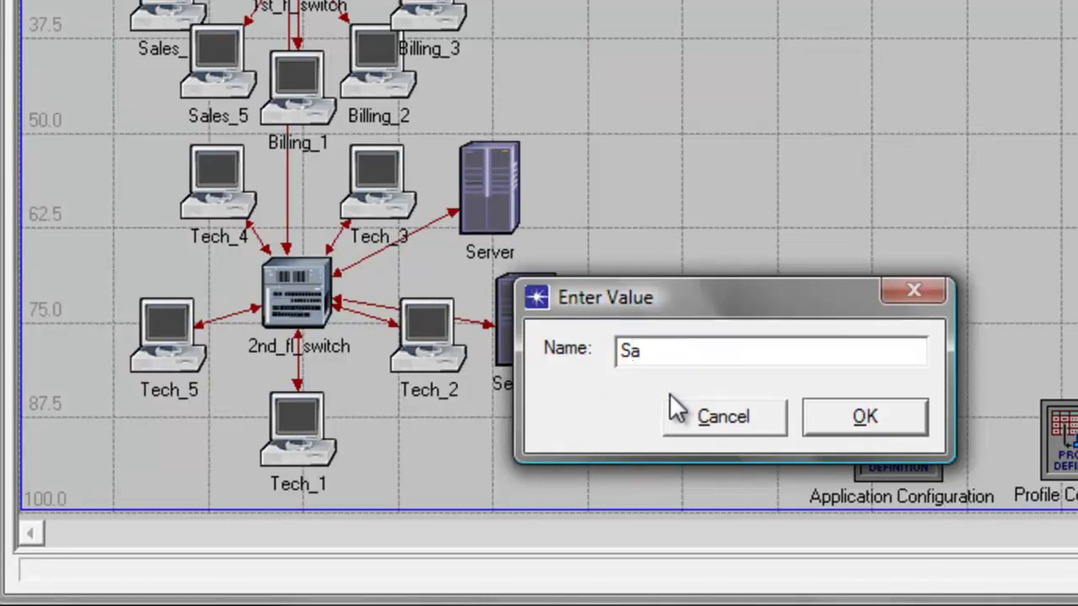
{"action": "type", "text": "les"}
{"action": "type", "text": "_"}
{"action": "type", "text": "Server"}
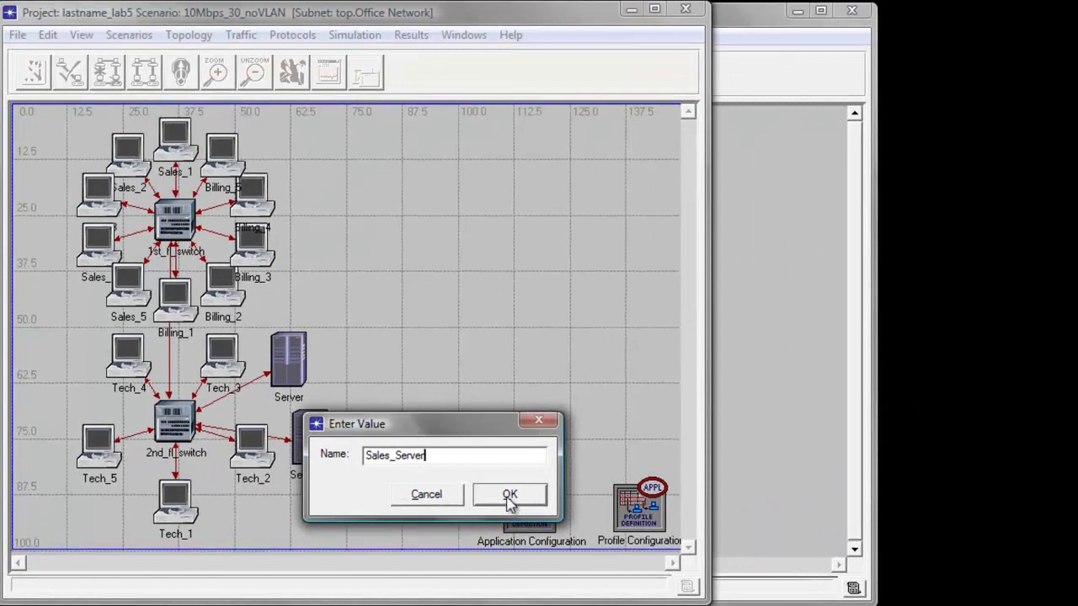
Step: Confirm the Sales_Server name and paste a third server linked to 2nd_fl_switch
{"action": "left_click", "coordinate": [509, 495]}
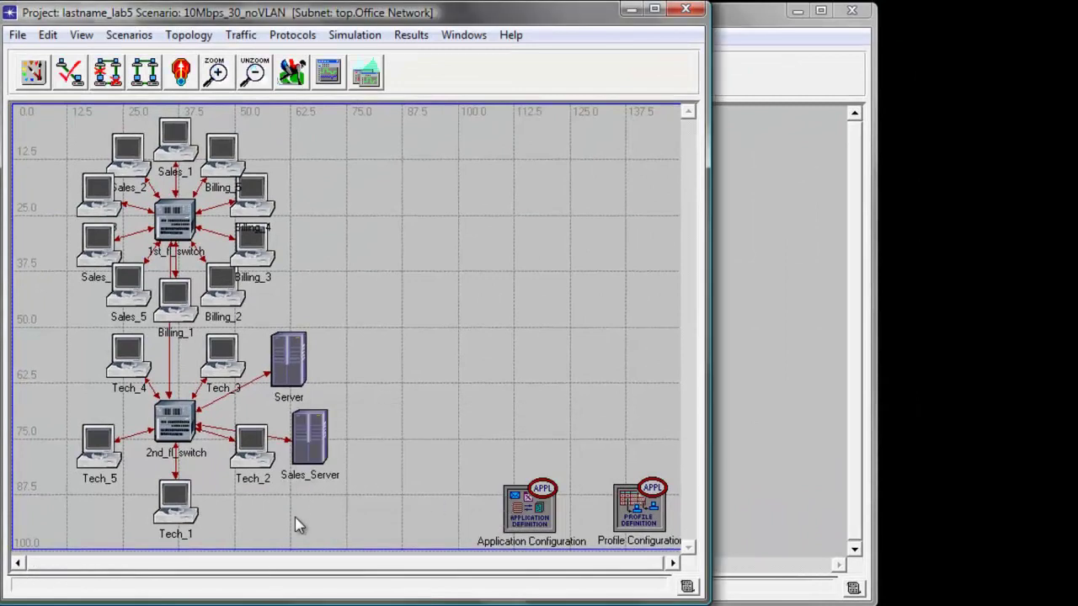
{"action": "key", "text": "ctrl+v"}
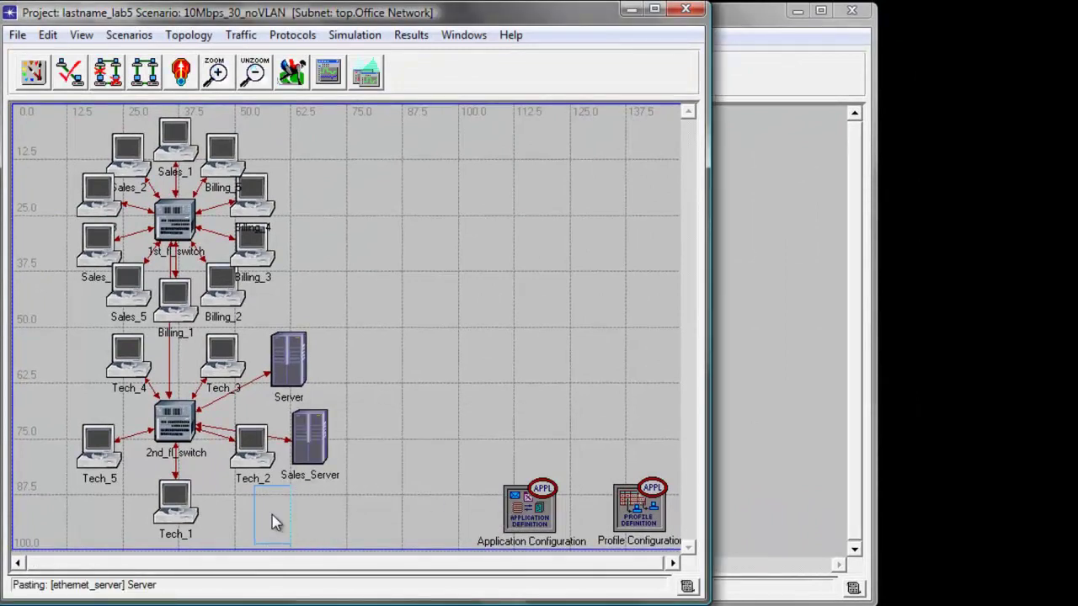
{"action": "left_click", "coordinate": [272, 515]}
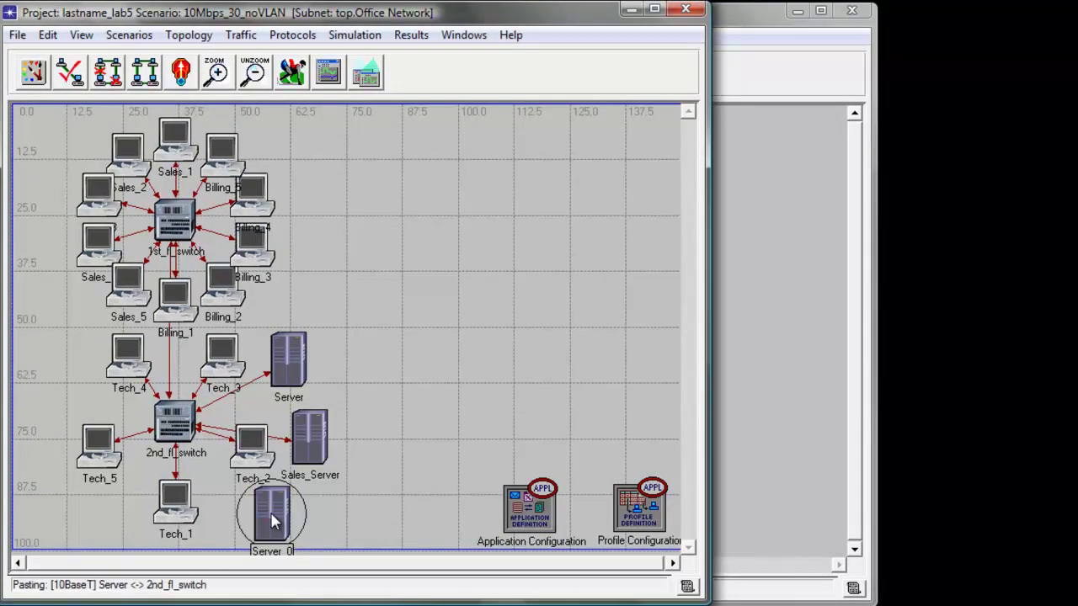
{"action": "left_click", "coordinate": [177, 432]}
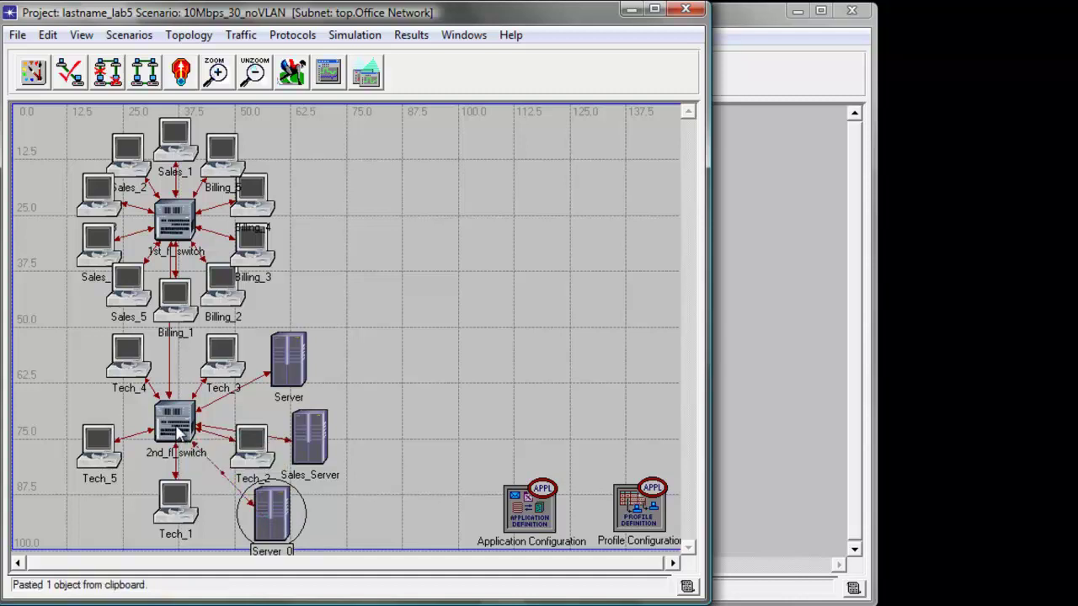
Step: Rename the third server to Billing_Server
{"action": "right_click", "coordinate": [268, 518]}
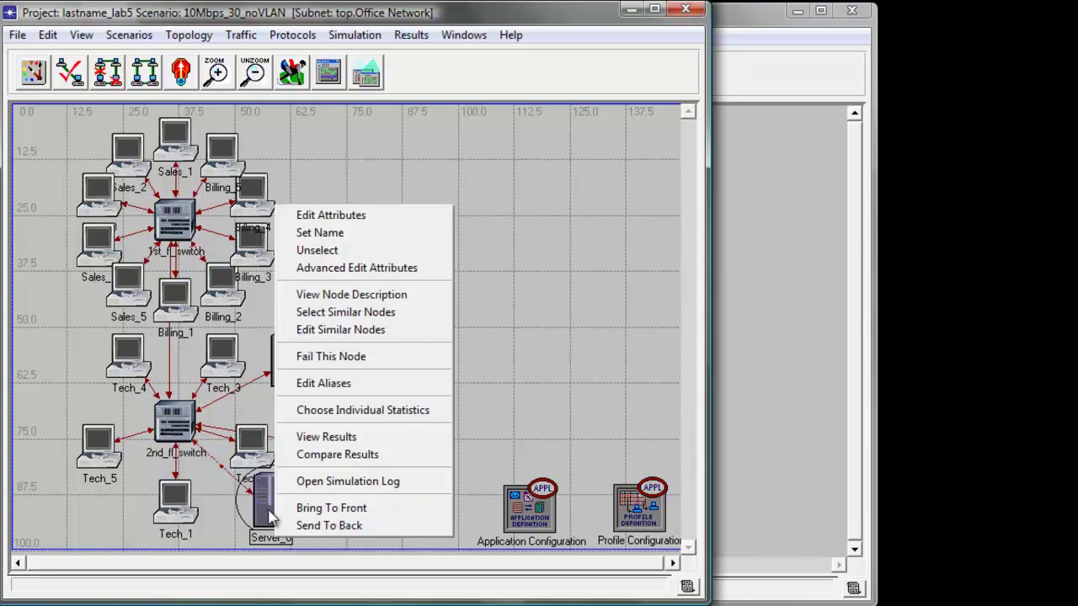
{"action": "left_click", "coordinate": [318, 233]}
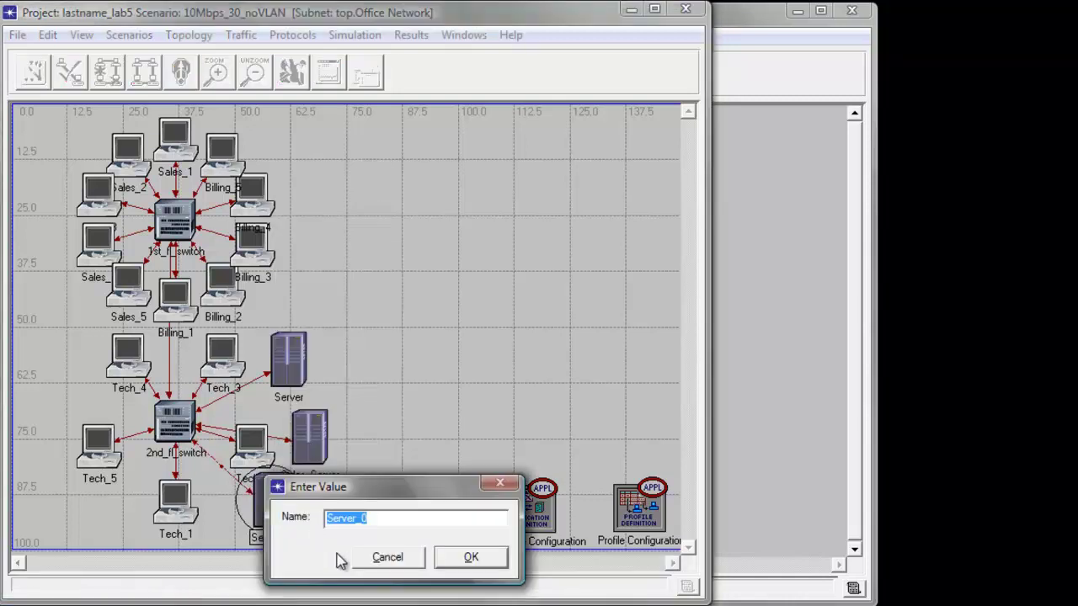
{"action": "type", "text": "Bill"}
{"action": "type", "text": "ing_"}
{"action": "type", "text": "Ser"}
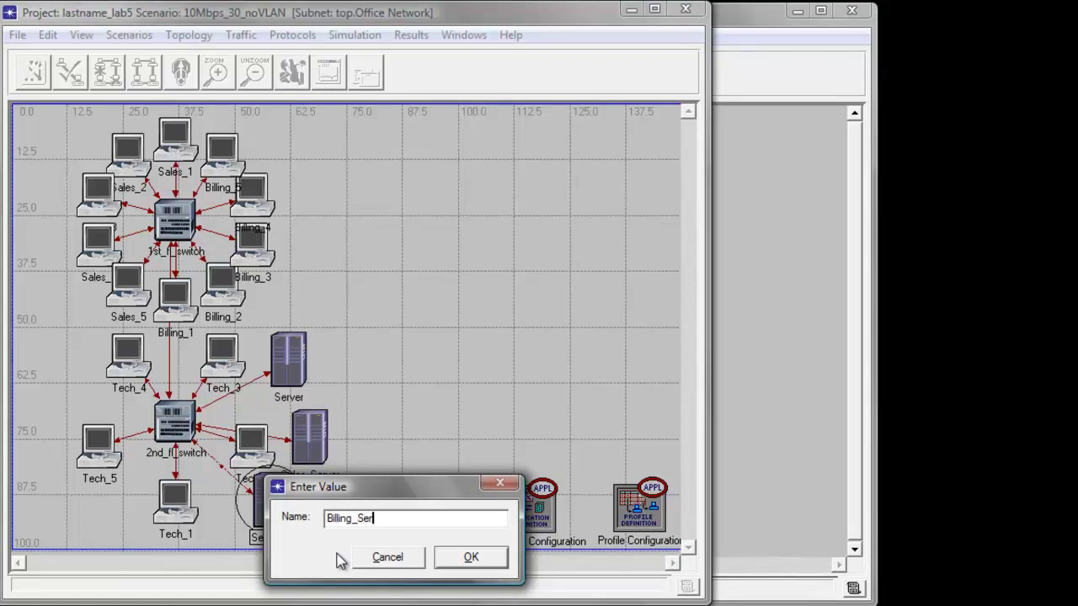
{"action": "type", "text": "ver"}
{"action": "left_click", "coordinate": [469, 559]}
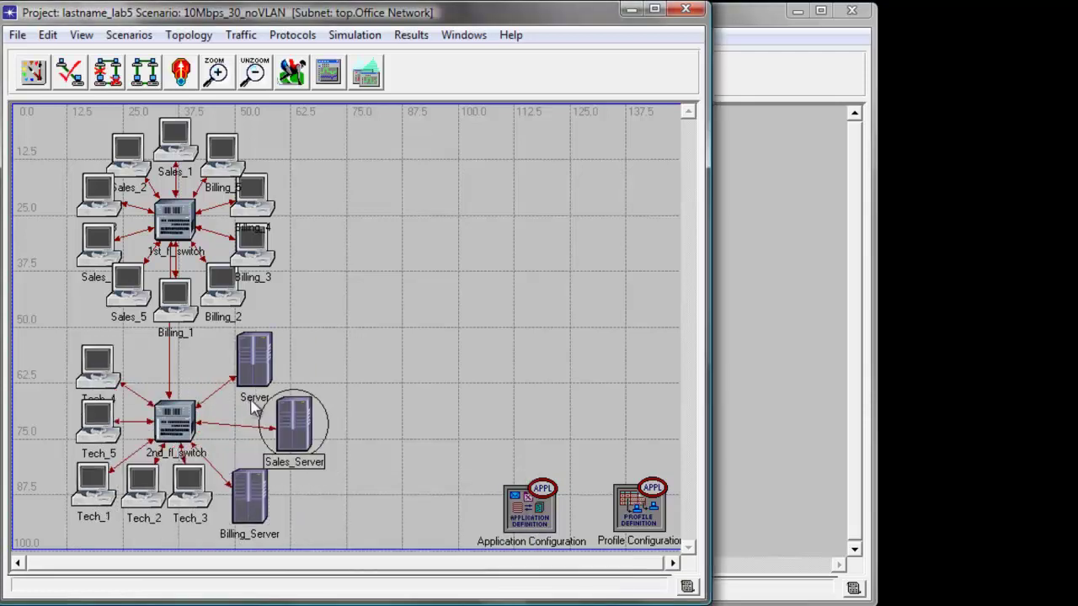
{"action": "right_click", "coordinate": [251, 404]}
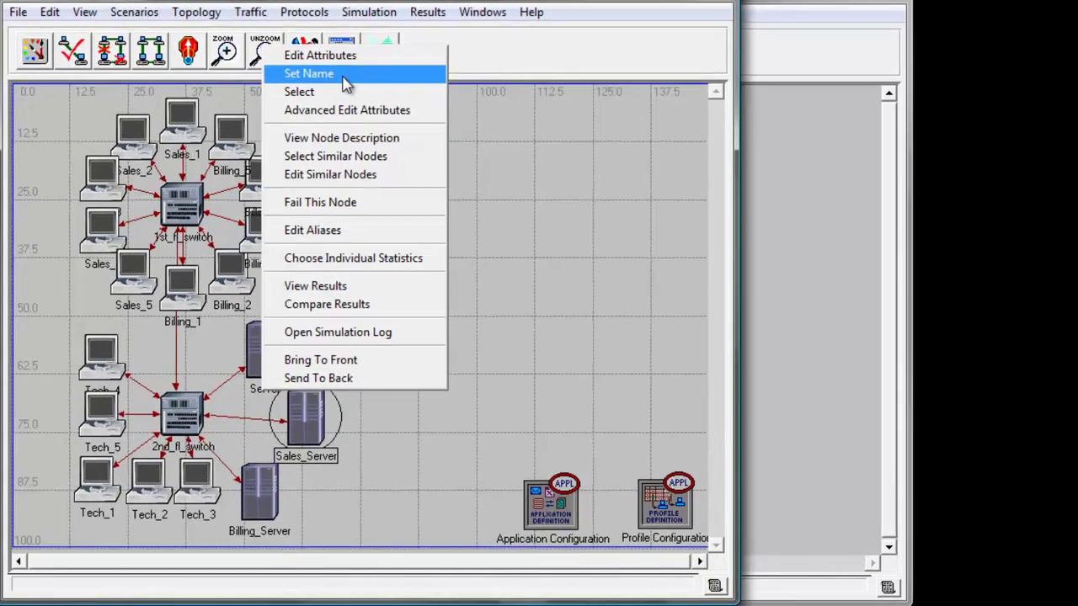
Step: Prefix the original Server's name with 'Tech_' to make it Tech_Server
{"action": "left_click", "coordinate": [345, 82]}
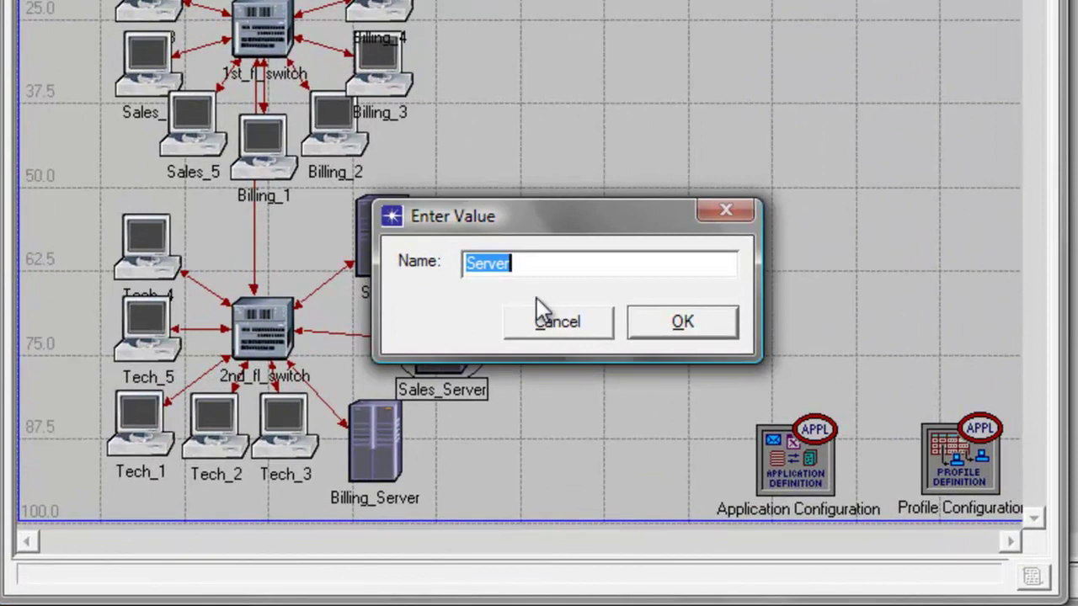
{"action": "left_click", "coordinate": [462, 263]}
{"action": "type", "text": "Tech"}
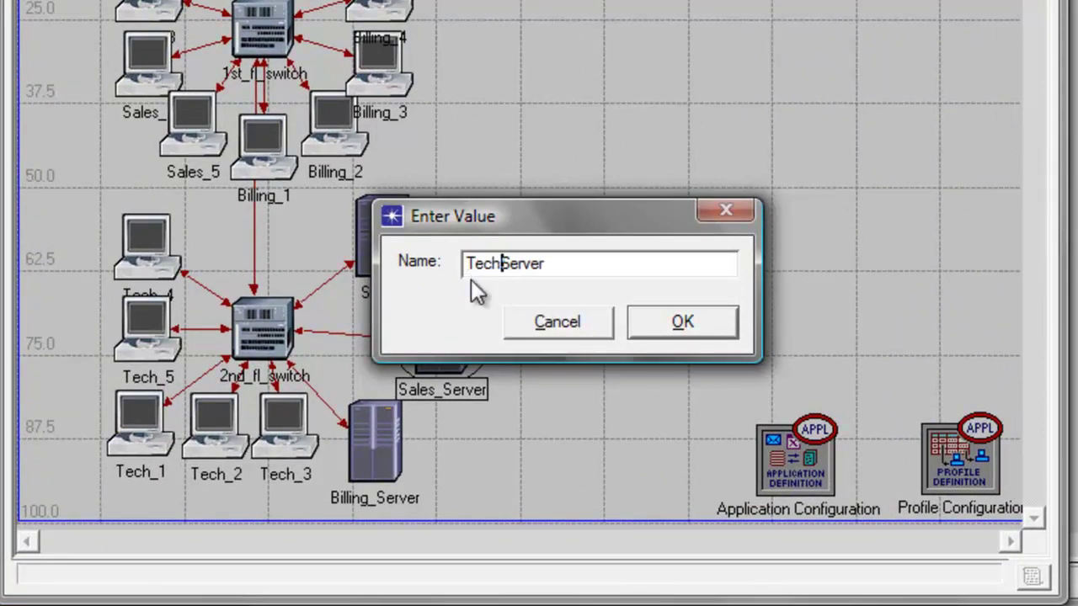
{"action": "type", "text": "_"}
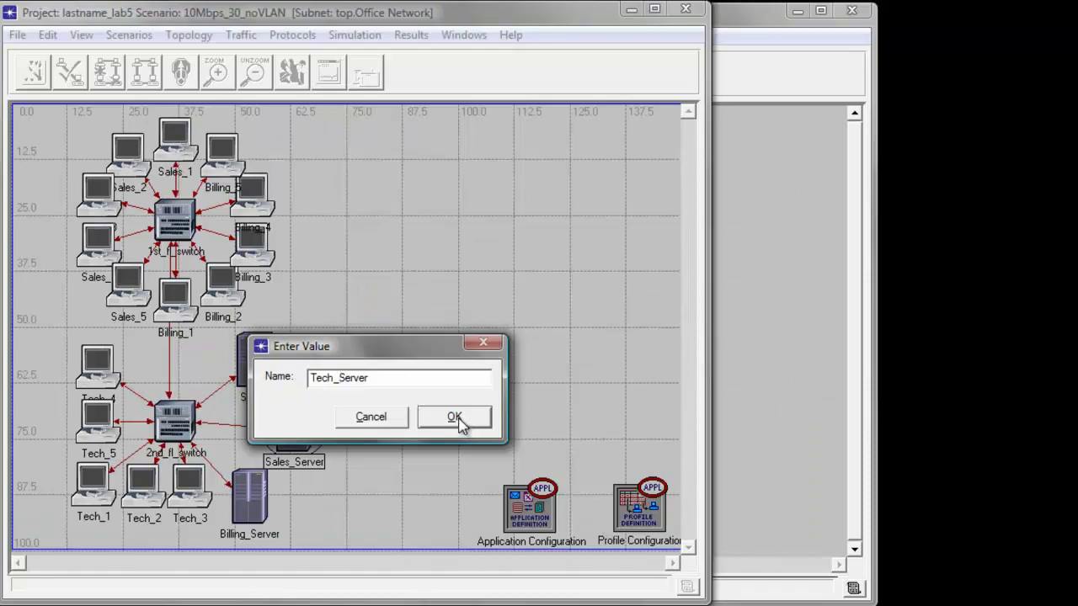
{"action": "left_click", "coordinate": [455, 419]}
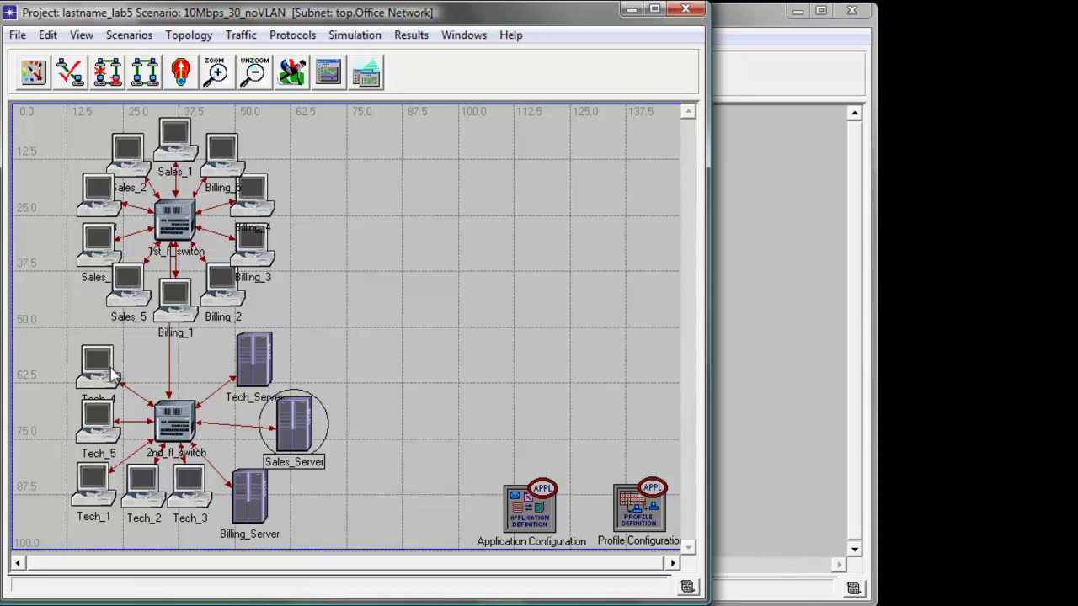
Step: Copy the first-floor network and paste it at the upper right, linked to 2nd_fl_switch
{"action": "left_click", "coordinate": [21, 331]}
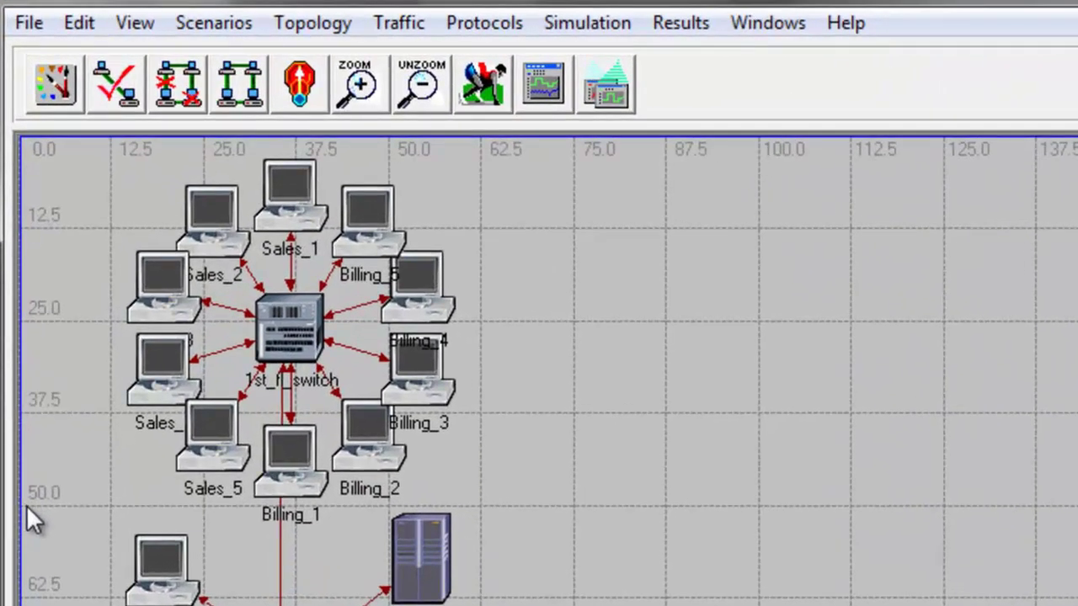
{"action": "mouse_move", "coordinate": [26, 505]}
{"action": "left_mouse_down"}
{"action": "mouse_move", "coordinate": [577, 285]}
{"action": "mouse_move", "coordinate": [578, 143]}
{"action": "left_mouse_up"}
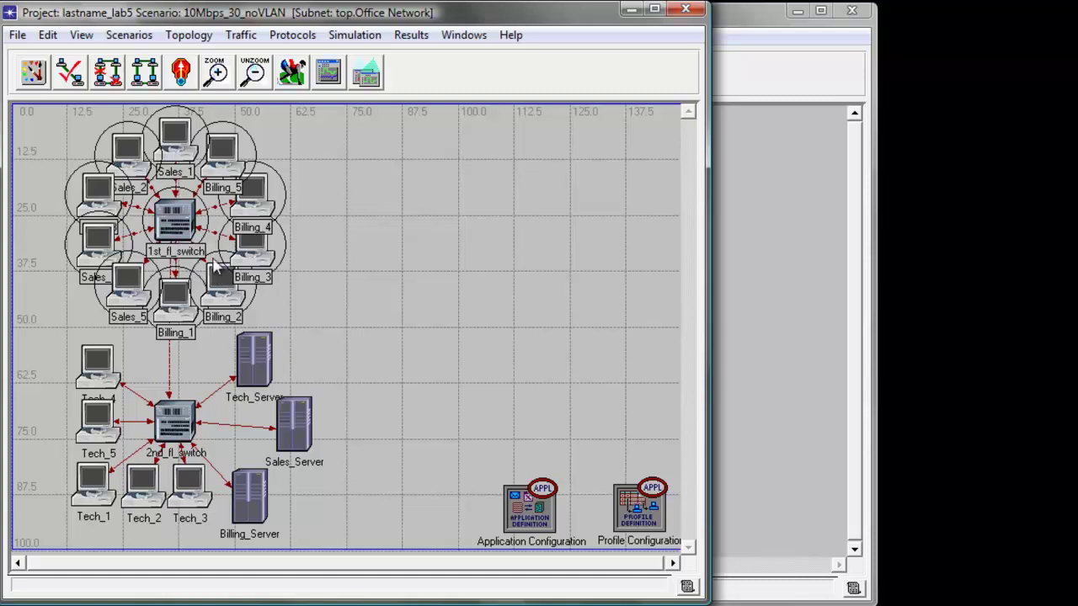
{"action": "key", "text": "ctrl+c"}
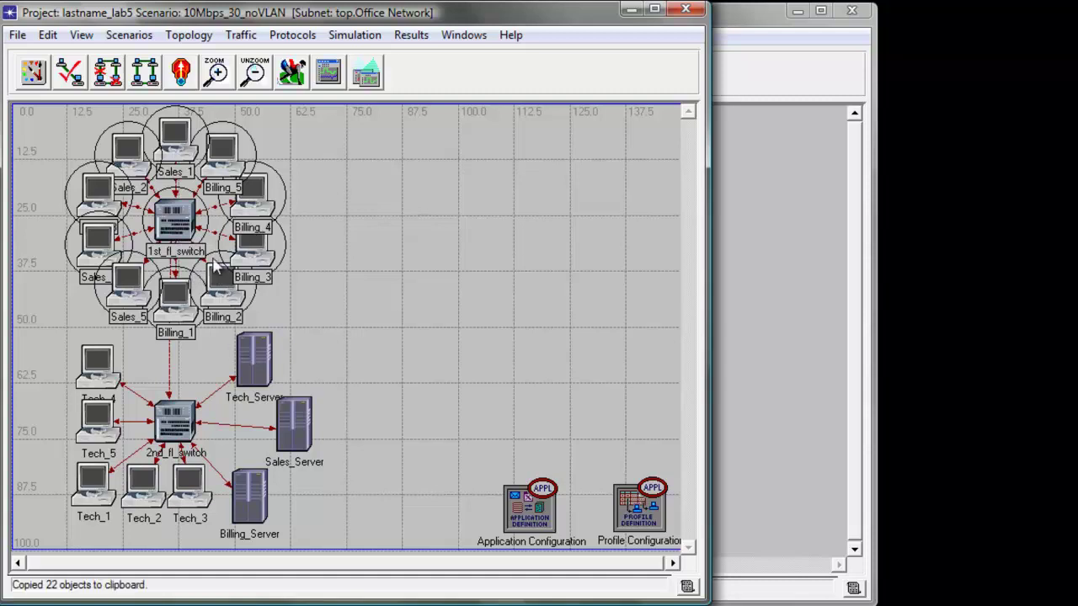
{"action": "key", "text": "ctrl+v"}
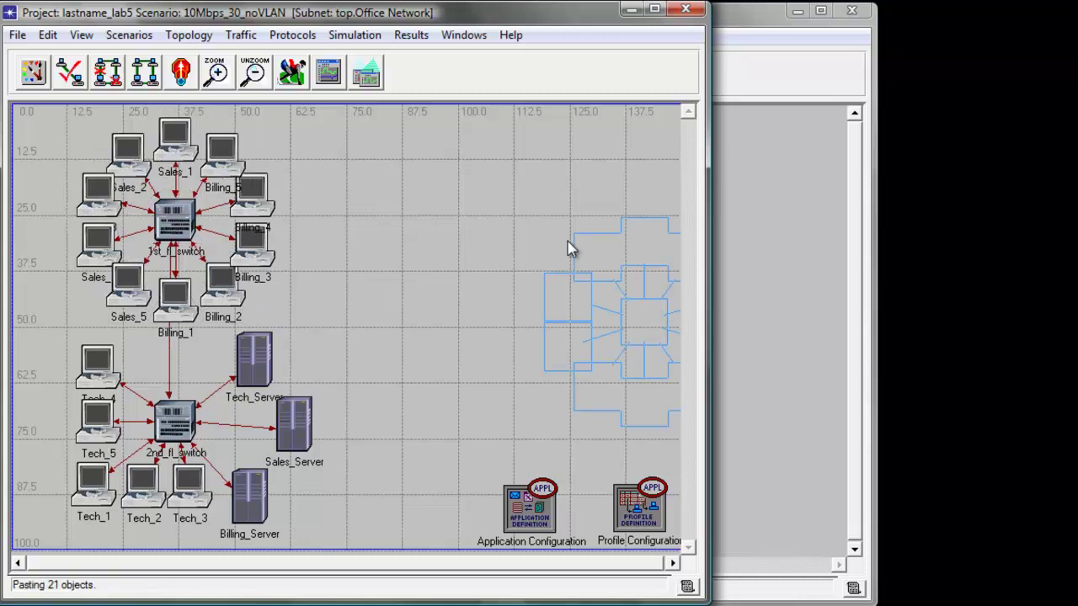
{"action": "left_click", "coordinate": [427, 156]}
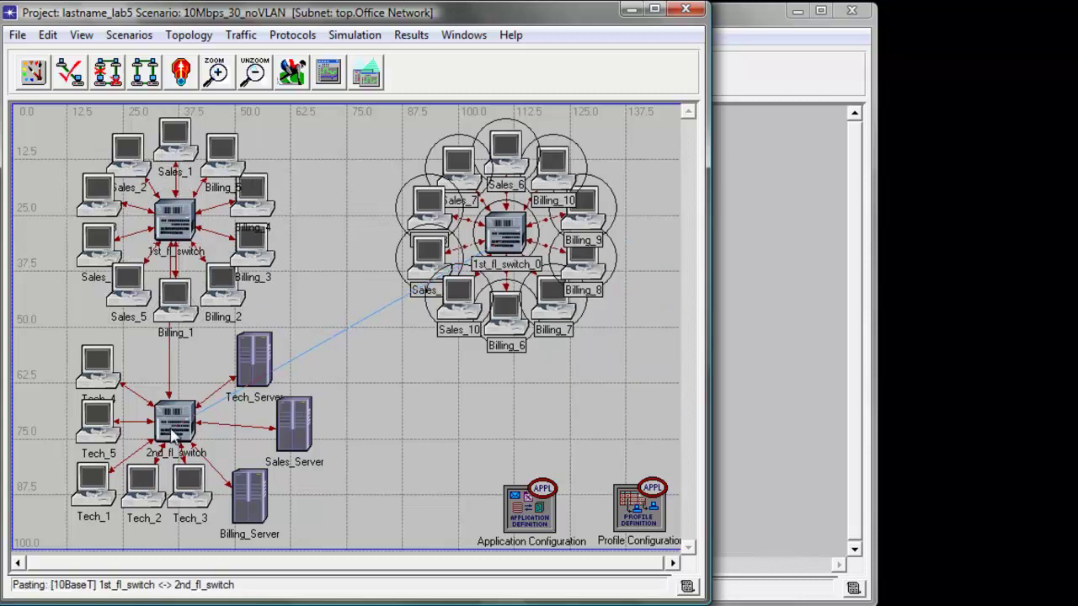
{"action": "left_click", "coordinate": [172, 429]}
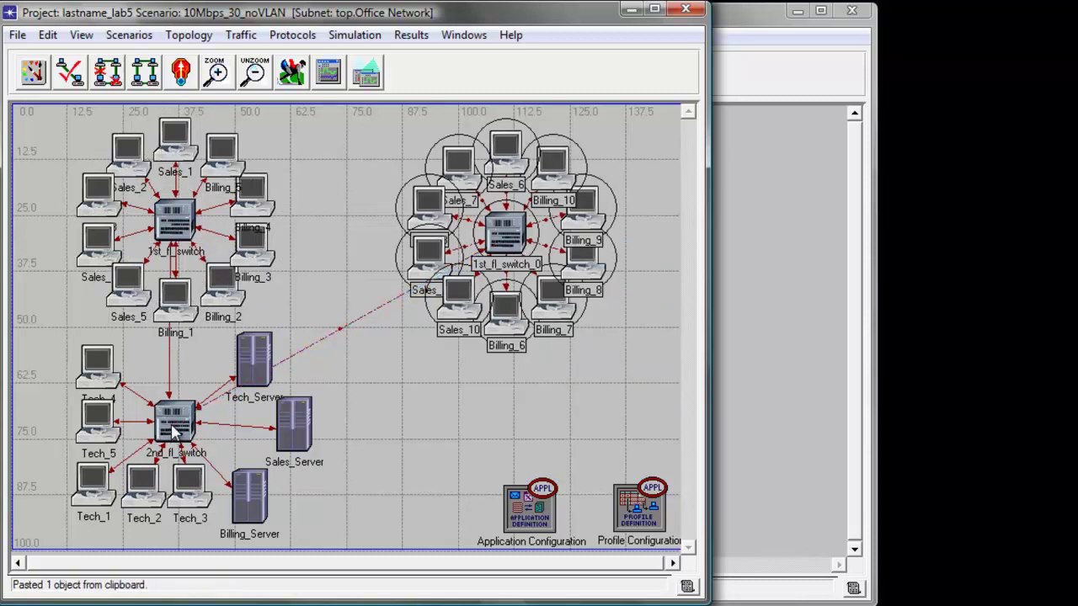
Step: Arrange Sales_6–10 in a left column and Billing_6–10 in a right column around 1st_fl_switch_0
{"action": "right_click", "coordinate": [404, 381]}
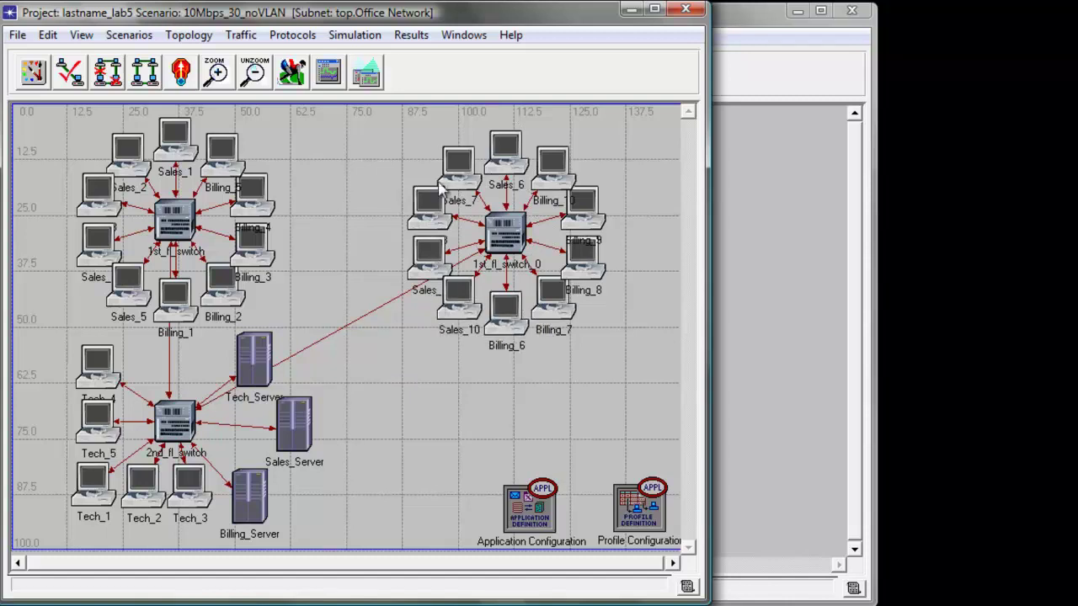
{"action": "mouse_move", "coordinate": [505, 158]}
{"action": "left_mouse_down"}
{"action": "mouse_move", "coordinate": [421, 158]}
{"action": "mouse_move", "coordinate": [414, 145]}
{"action": "left_mouse_up"}
{"action": "left_click_drag", "start_coordinate": [463, 172], "coordinate": [418, 185]}
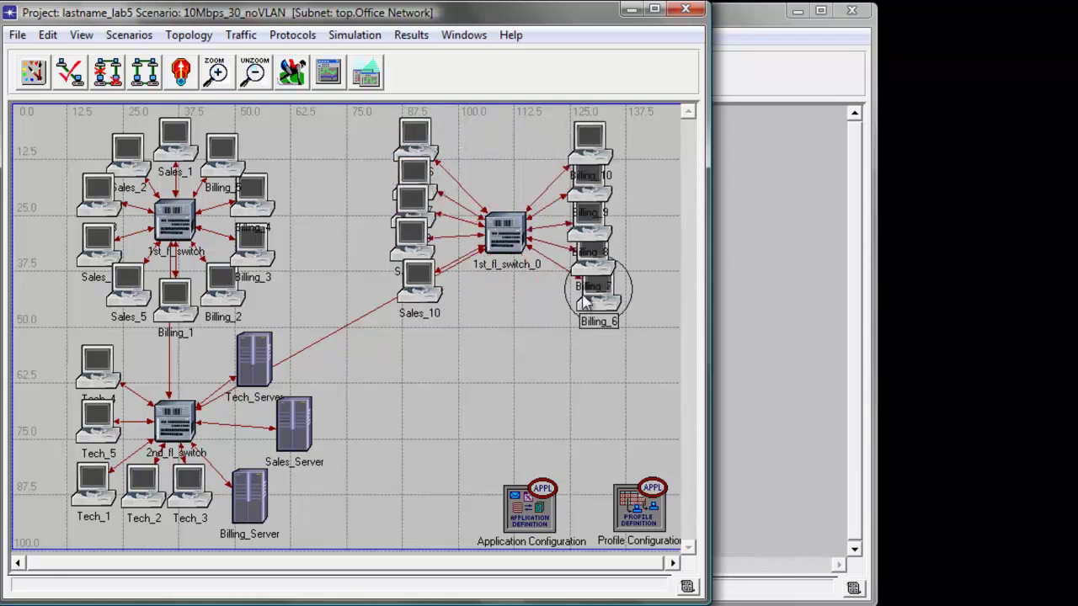
{"action": "left_click_drag", "start_coordinate": [419, 276], "coordinate": [411, 276]}
{"action": "left_click", "coordinate": [597, 294]}
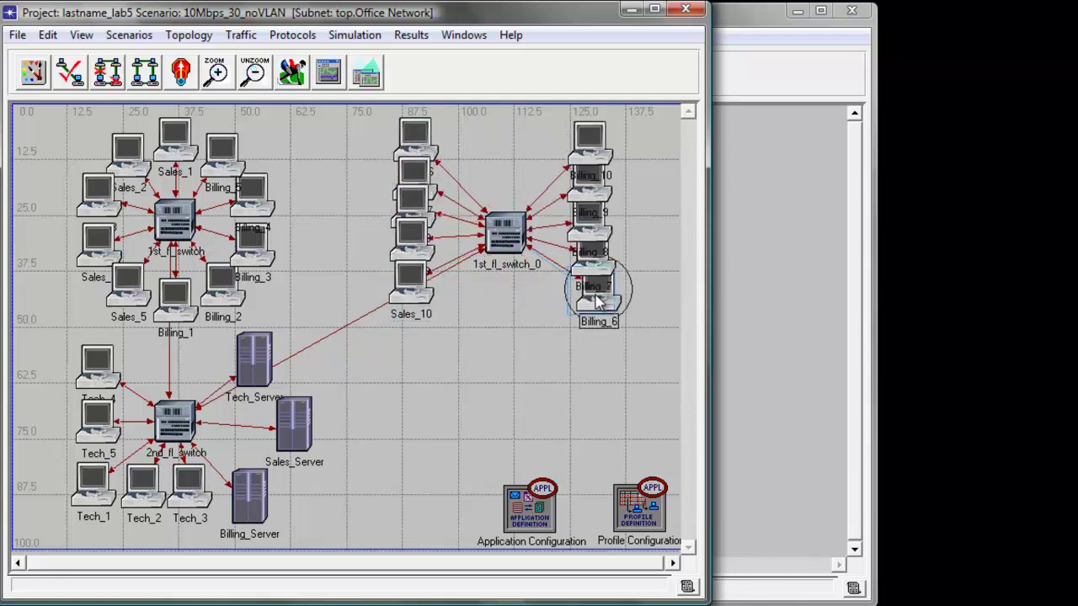
{"action": "left_click_drag", "start_coordinate": [600, 298], "coordinate": [595, 293]}
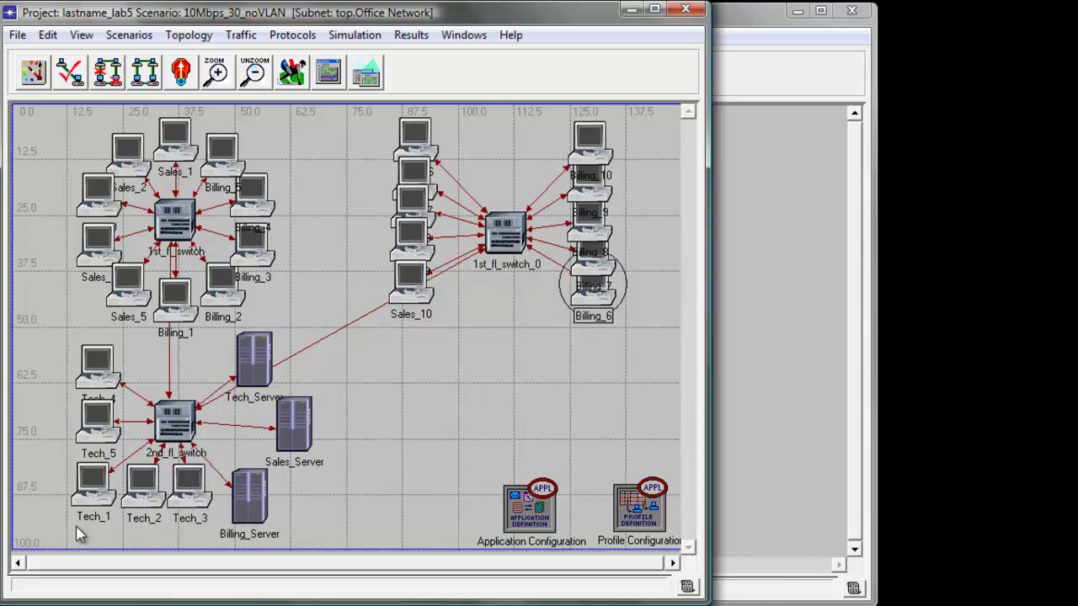
Step: Copy Tech_1 and paste it below the copied switch as Tech_6, linked to 1st_fl_switch_0
{"action": "left_click", "coordinate": [96, 491]}
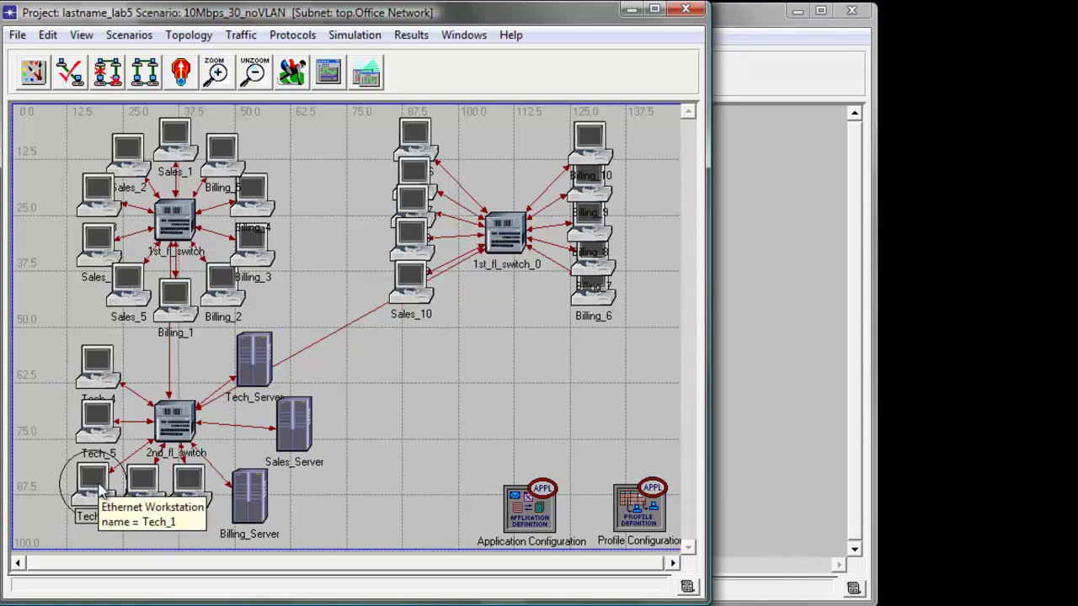
{"action": "key", "text": "ctrl+c"}
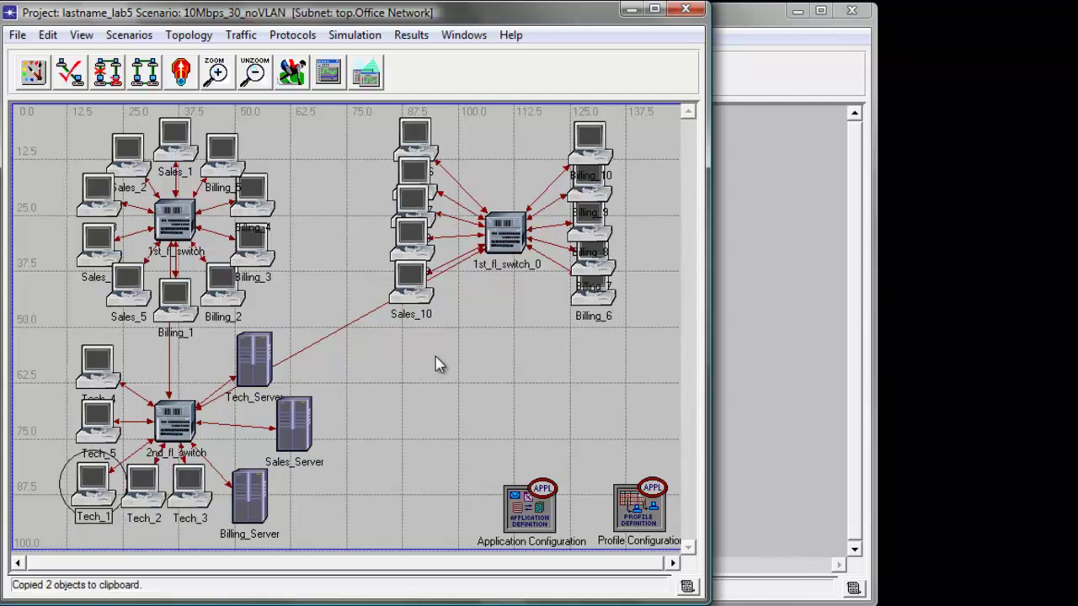
{"action": "key", "text": "ctrl+v"}
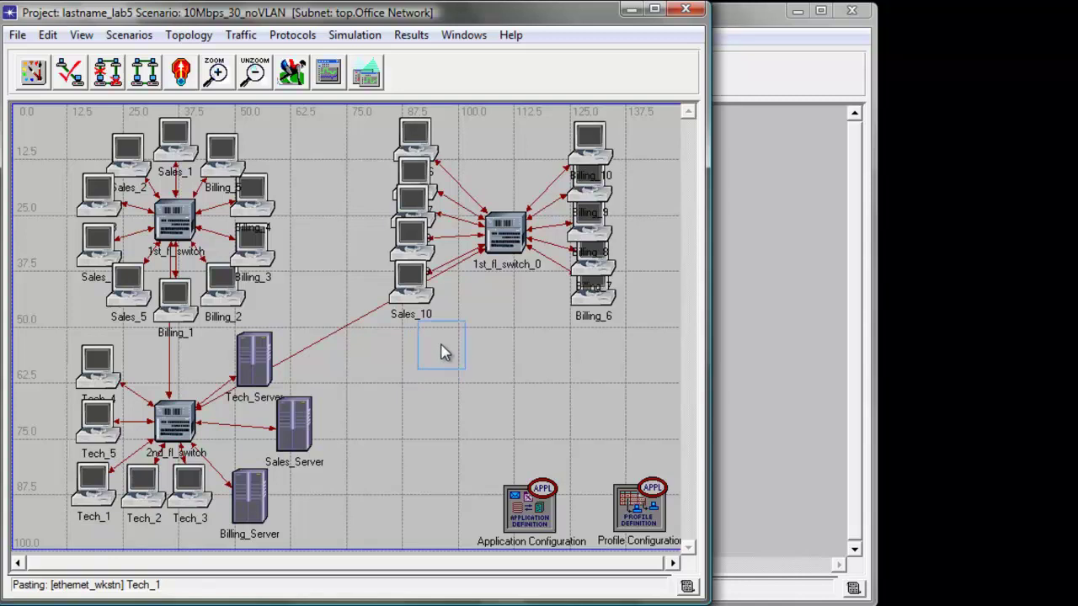
{"action": "left_click", "coordinate": [471, 333]}
{"action": "left_click", "coordinate": [504, 246]}
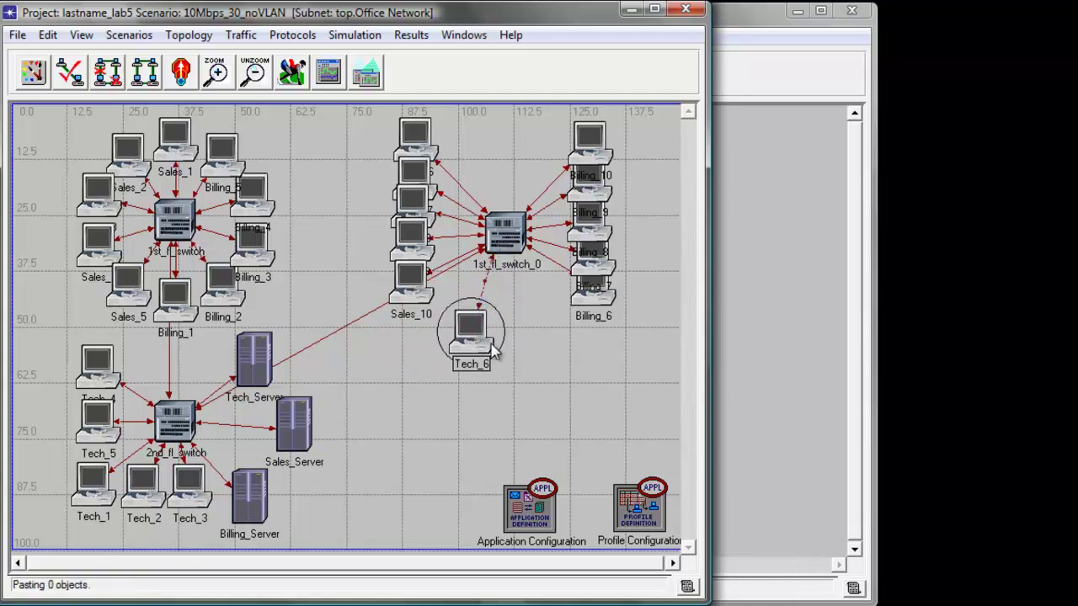
Step: Add Tech_7 through Tech_10, each linked to 1st_fl_switch_0
{"action": "key", "text": "ctrl+v"}
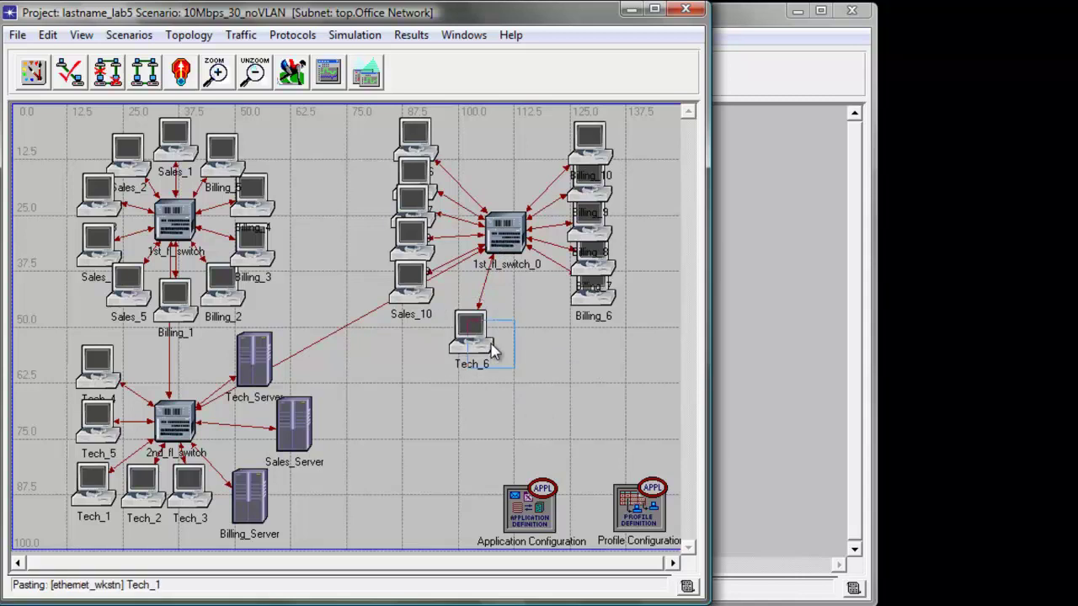
{"action": "left_click", "coordinate": [514, 345]}
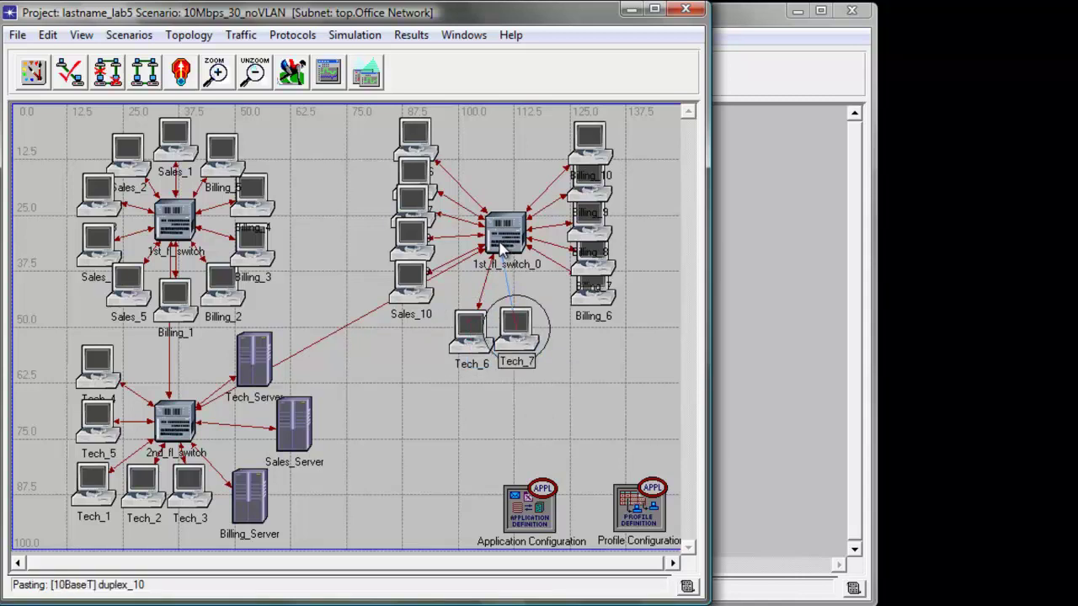
{"action": "left_click", "coordinate": [501, 244]}
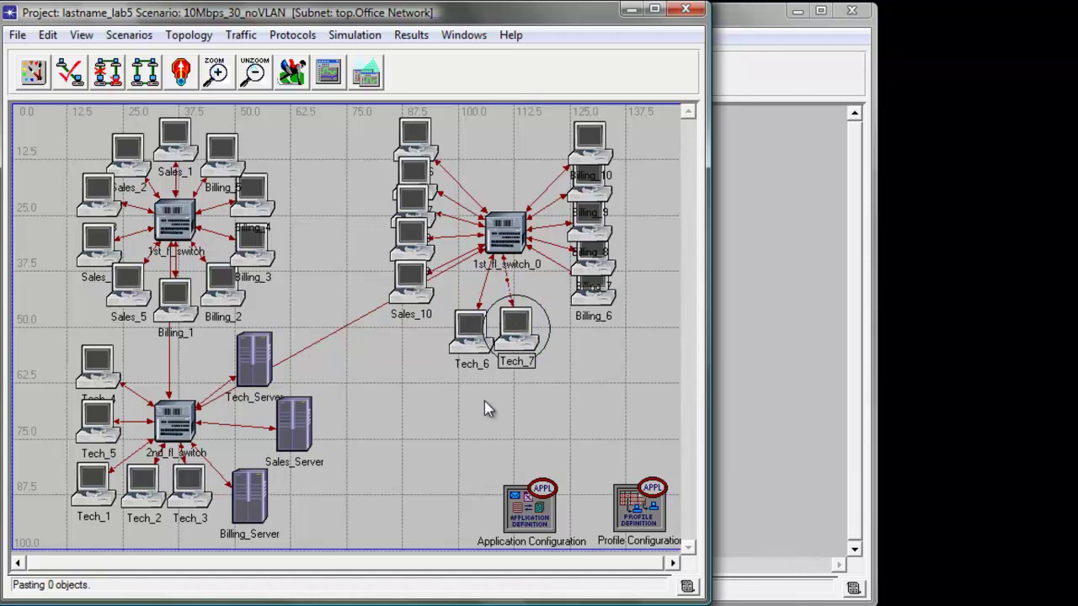
{"action": "key", "text": "ctrl+v"}
{"action": "left_click", "coordinate": [439, 371]}
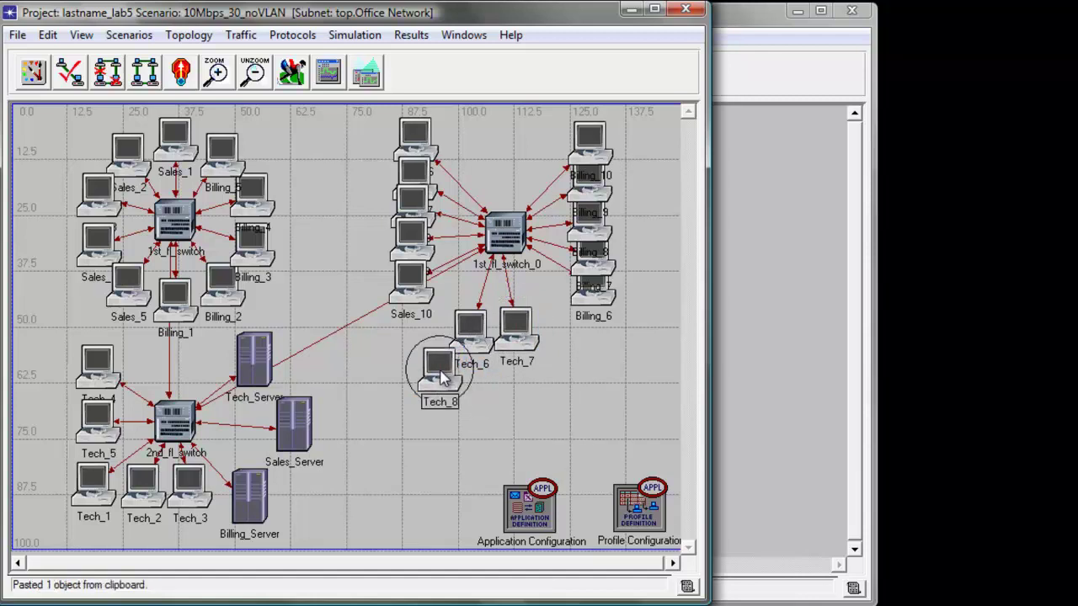
{"action": "left_click", "coordinate": [502, 244]}
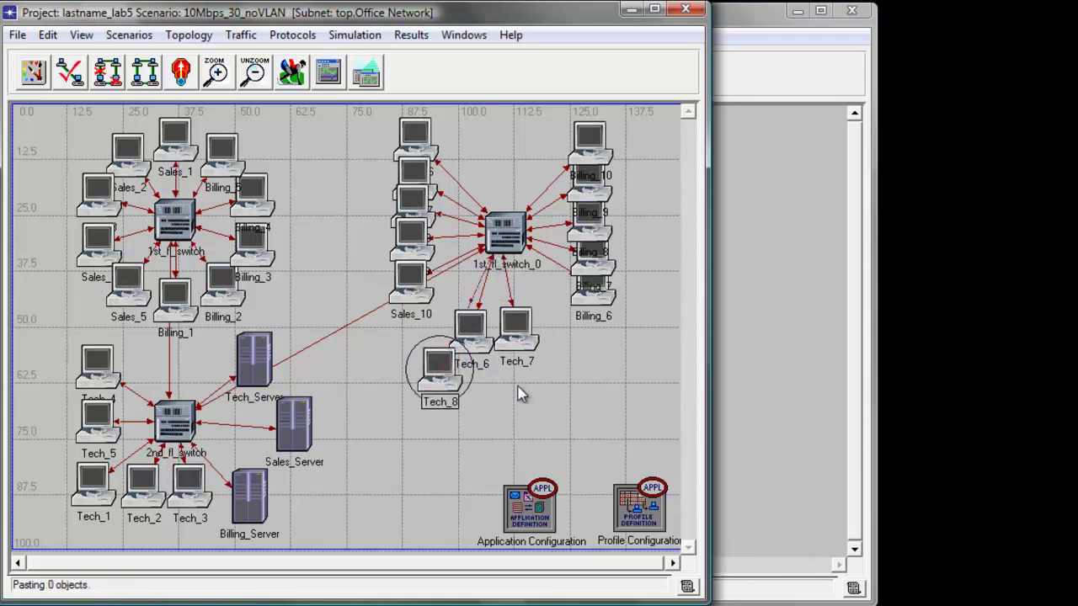
{"action": "key", "text": "ctrl+v"}
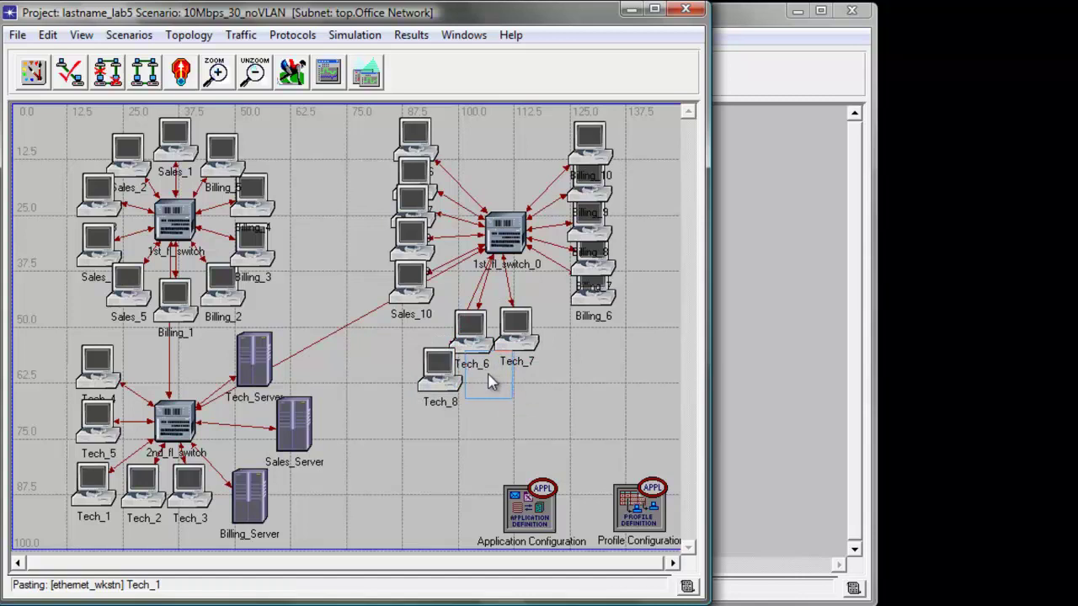
{"action": "left_click", "coordinate": [492, 381]}
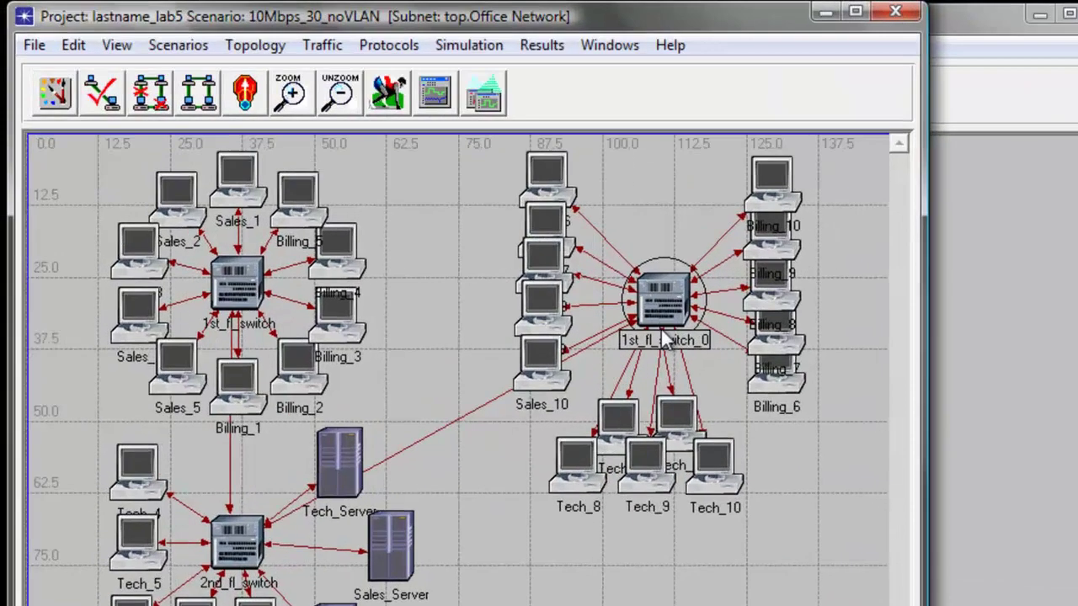
Step: Rename the copied switch 1st_fl_switch_0 to Bldg2_switch
{"action": "left_click", "coordinate": [508, 269]}
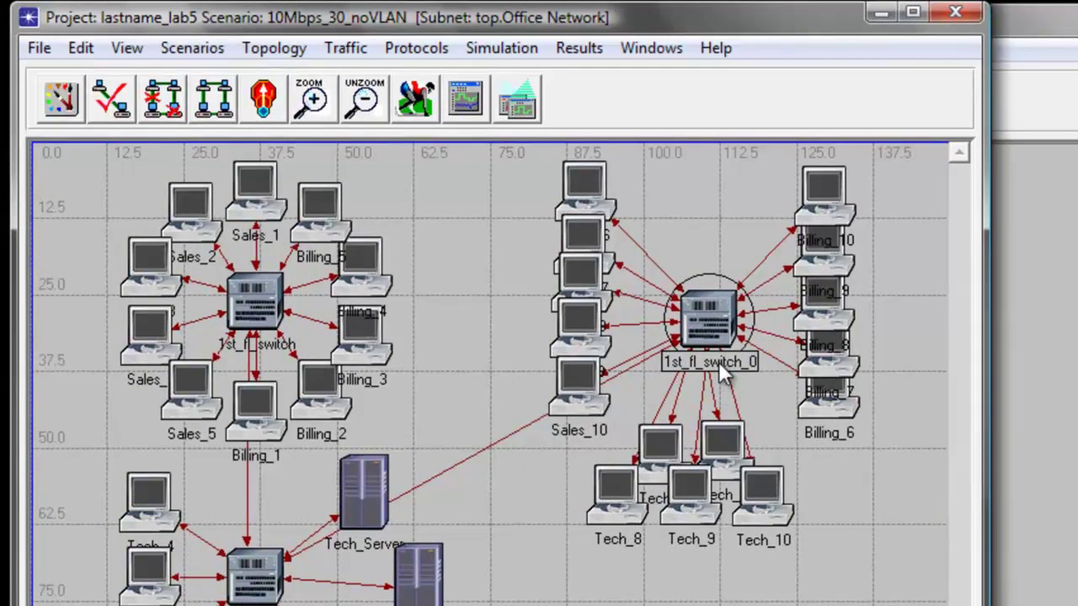
{"action": "right_click", "coordinate": [717, 369]}
{"action": "left_click", "coordinate": [779, 402]}
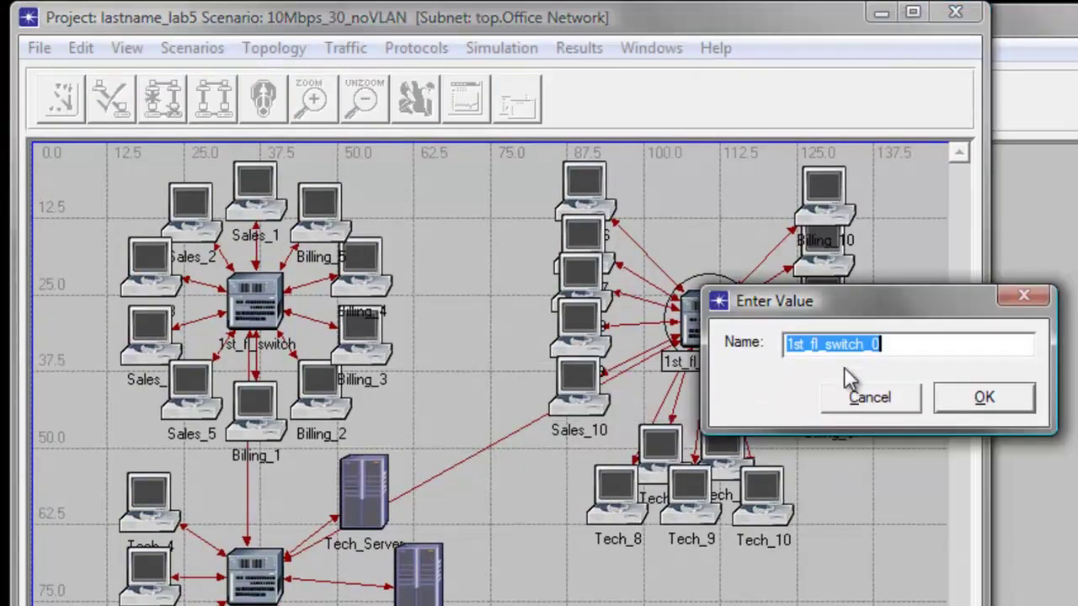
{"action": "type", "text": "B"}
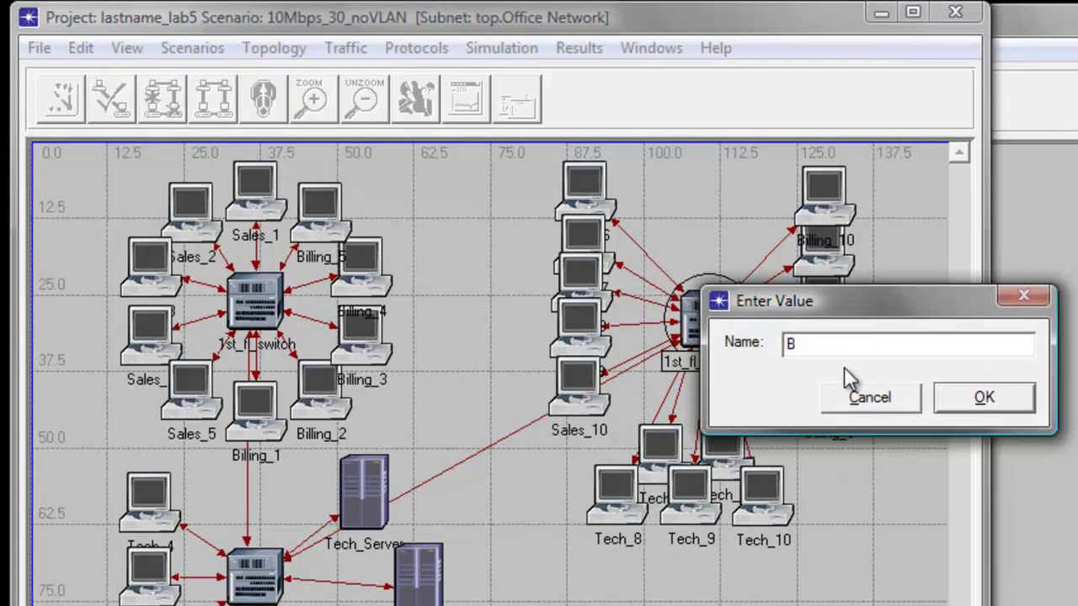
{"action": "type", "text": "ldg2_swit"}
{"action": "type", "text": "ch"}
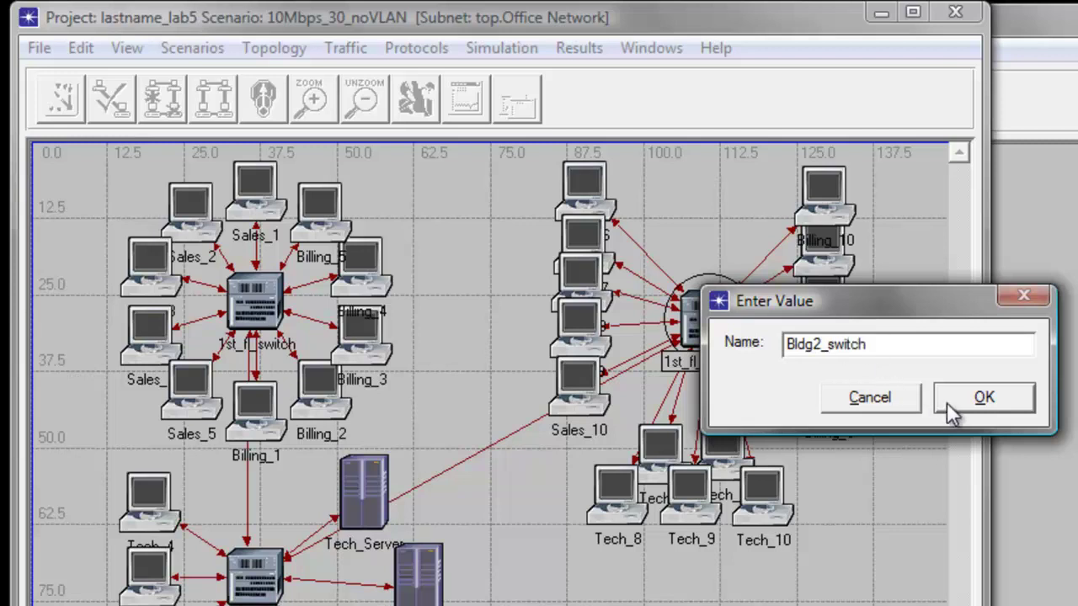
{"action": "left_click", "coordinate": [985, 403]}
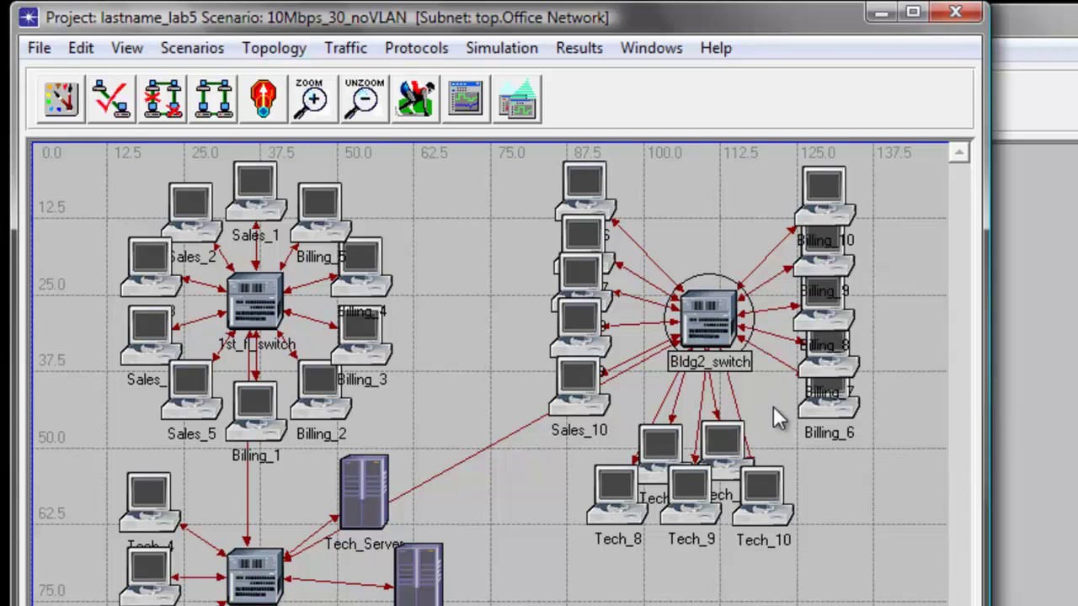